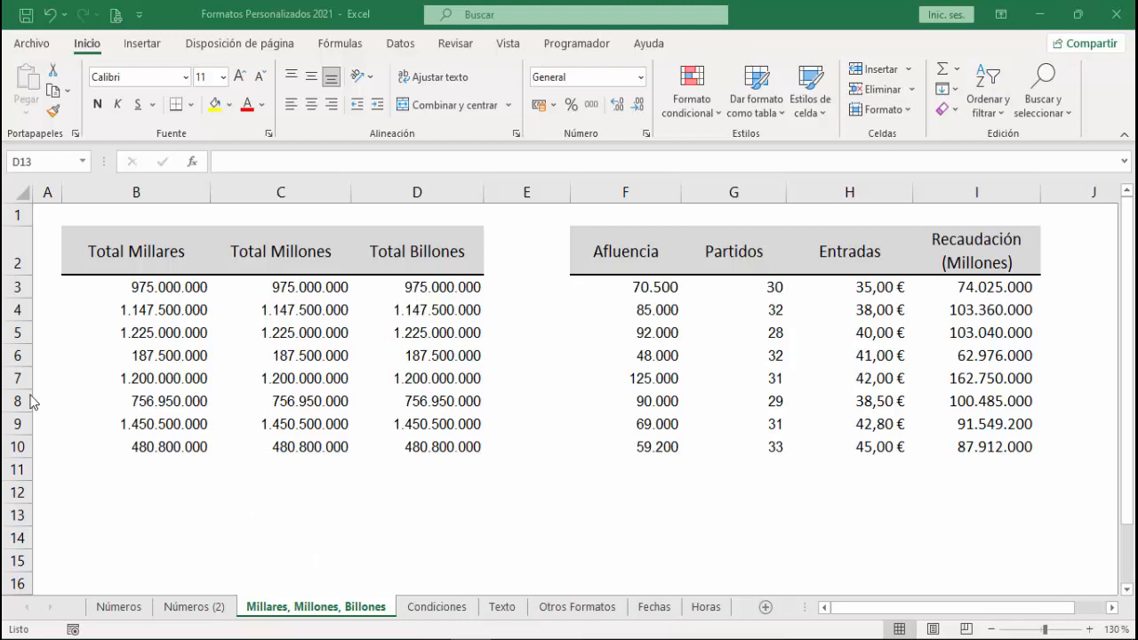
Apply the custom number format #.0. "Millares" to the Total Millares values in B3:B10.
{"action": "left_click_drag", "start_coordinate": [159, 282], "coordinate": [155, 441]}
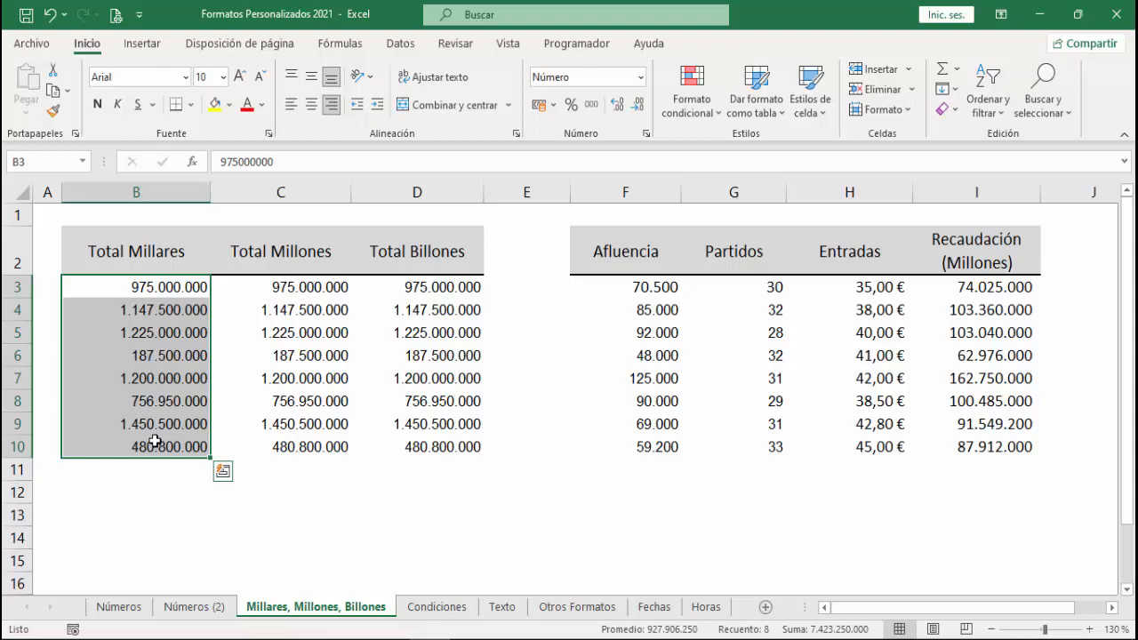
{"action": "left_click", "coordinate": [646, 134]}
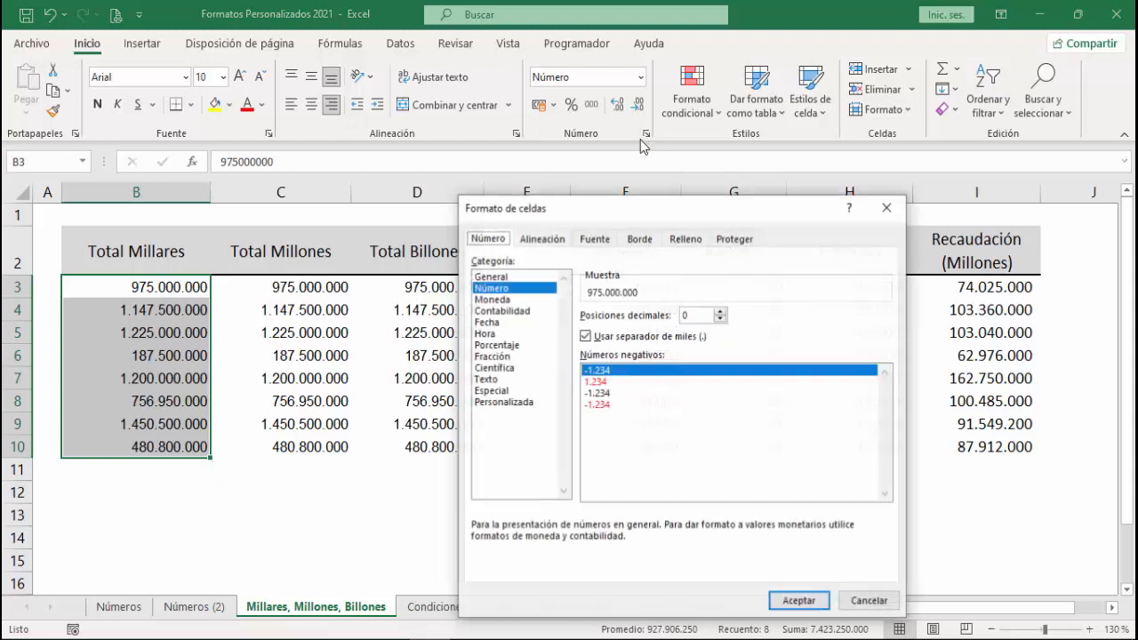
{"action": "left_click", "coordinate": [522, 404]}
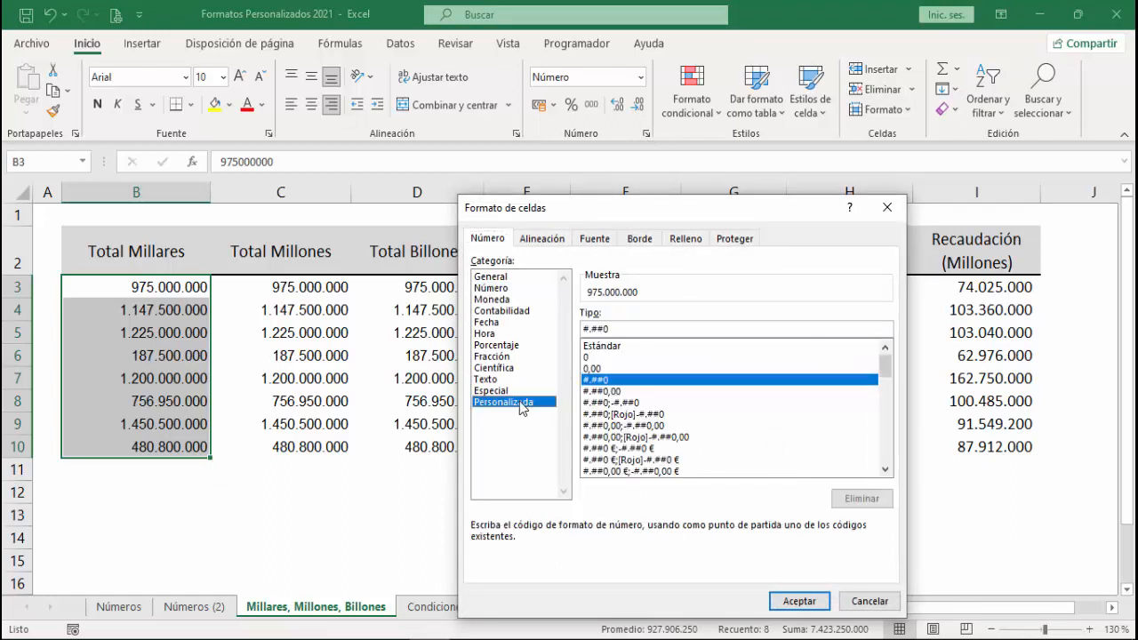
{"action": "left_click_drag", "start_coordinate": [636, 325], "coordinate": [511, 335]}
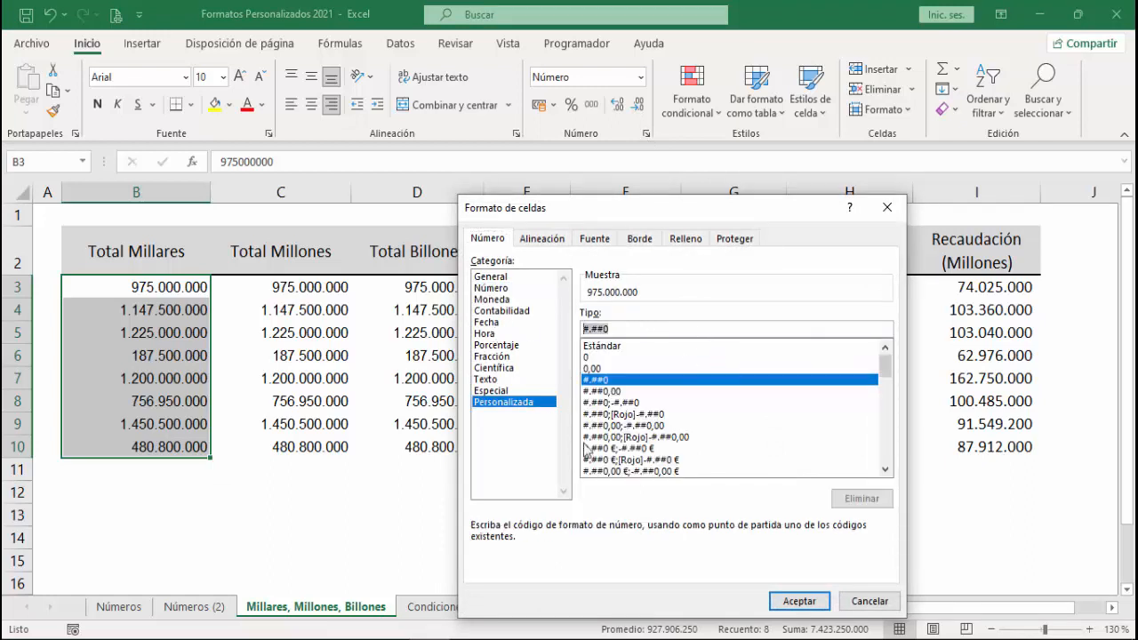
{"action": "key", "text": "Delete"}
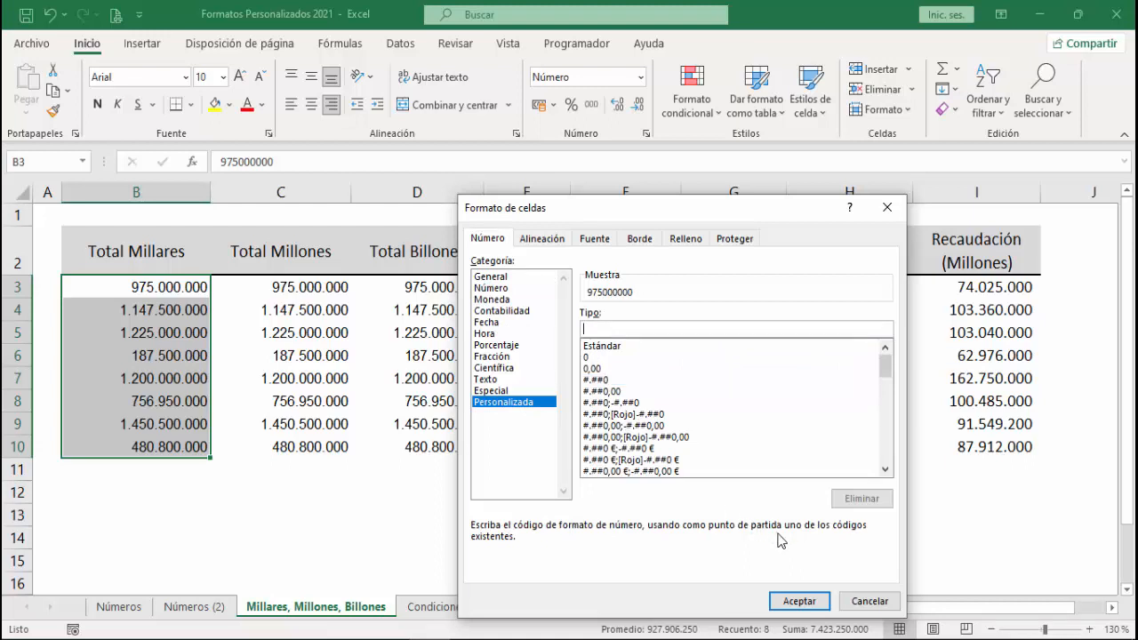
{"action": "type", "text": "#.0. \"Millares\""}
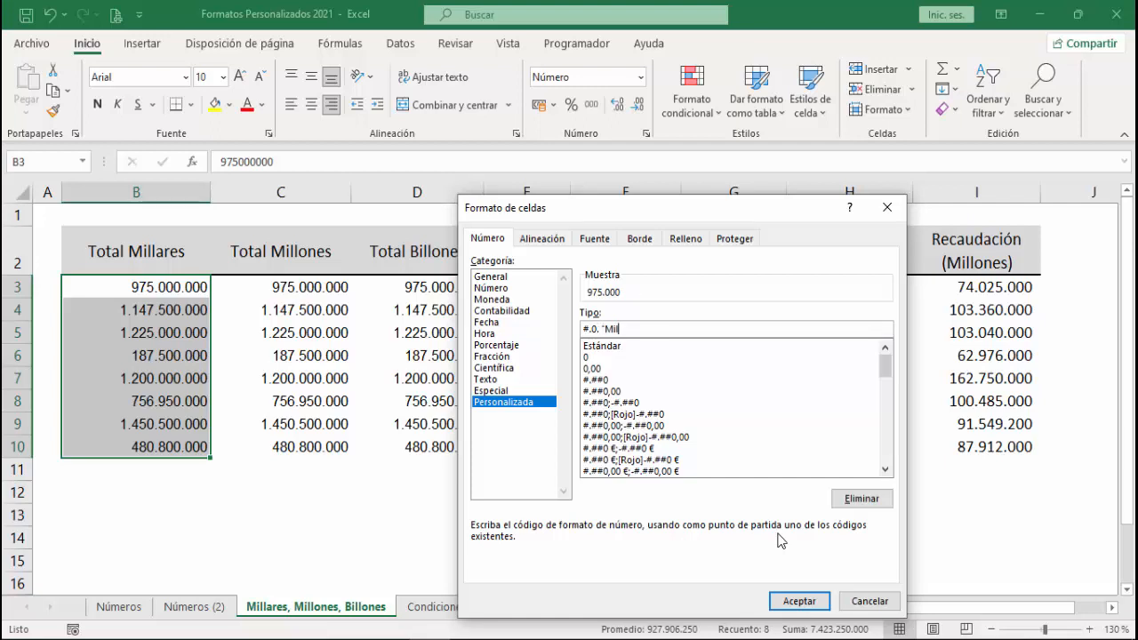
{"action": "key", "text": "Return"}
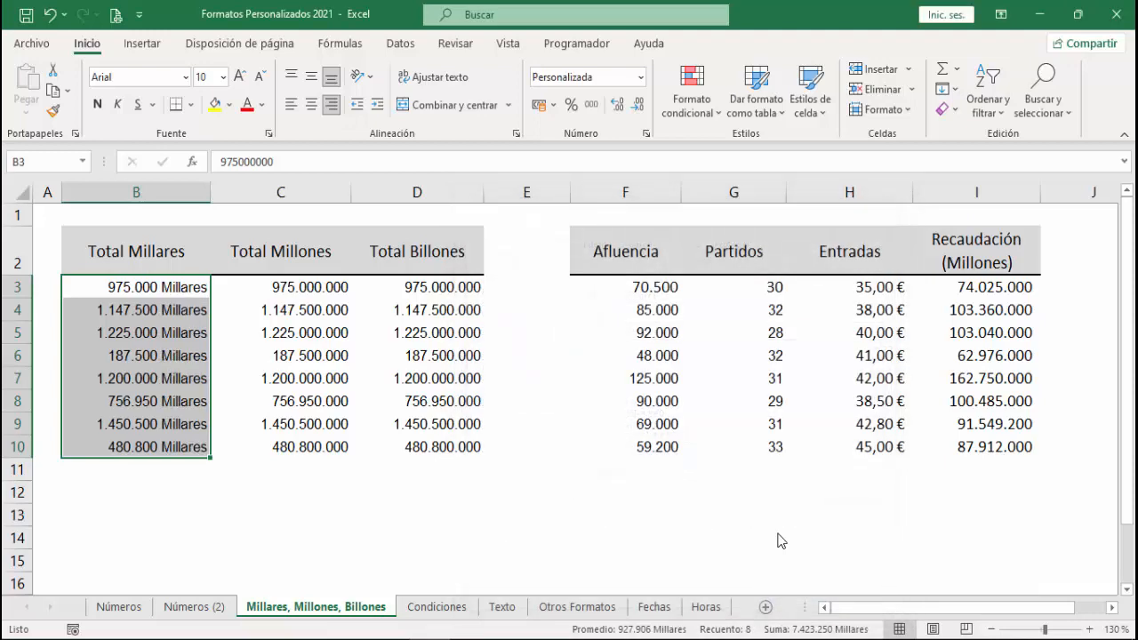
Apply the custom number format #.0.. "Millones" to the Total Millones values in C3:C10.
{"action": "left_click_drag", "start_coordinate": [336, 293], "coordinate": [315, 438]}
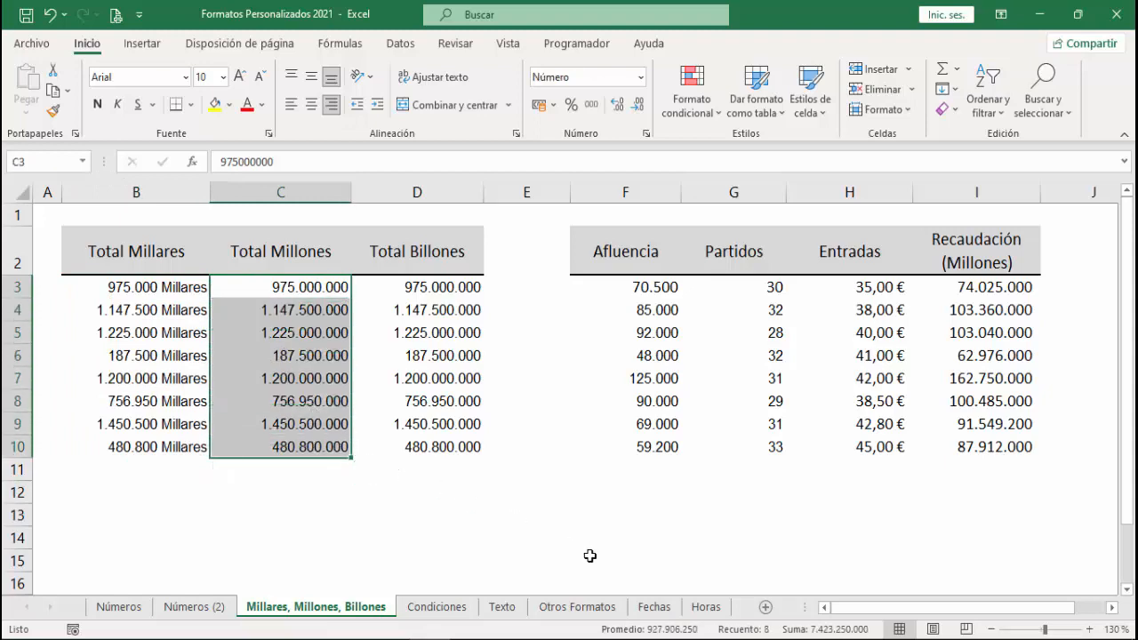
{"action": "left_click", "coordinate": [645, 134]}
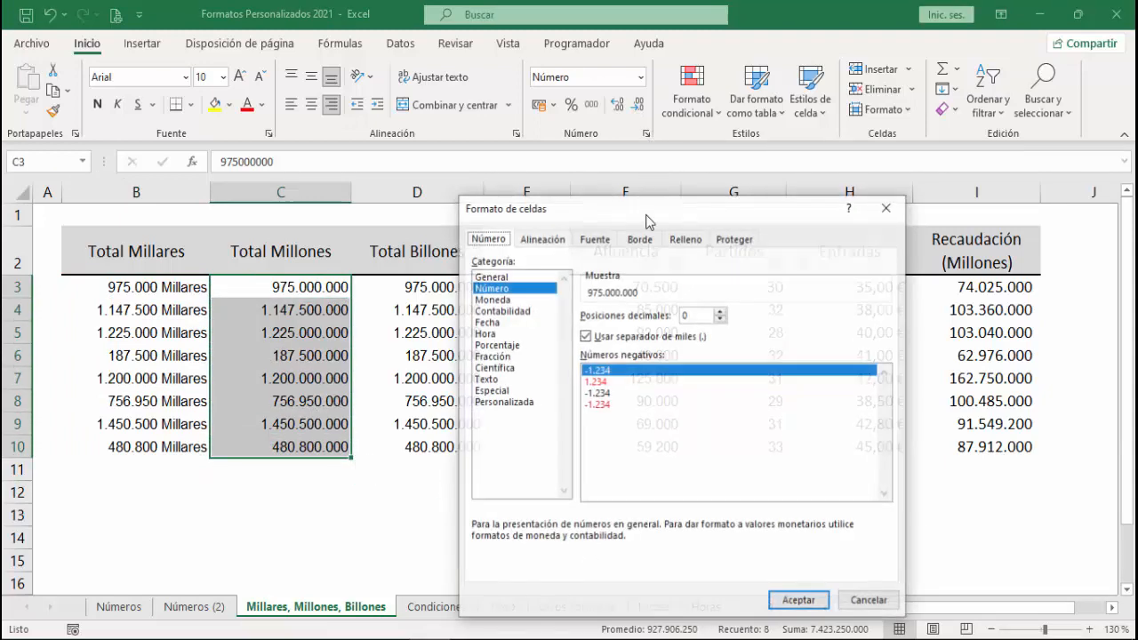
{"action": "left_click", "coordinate": [504, 402]}
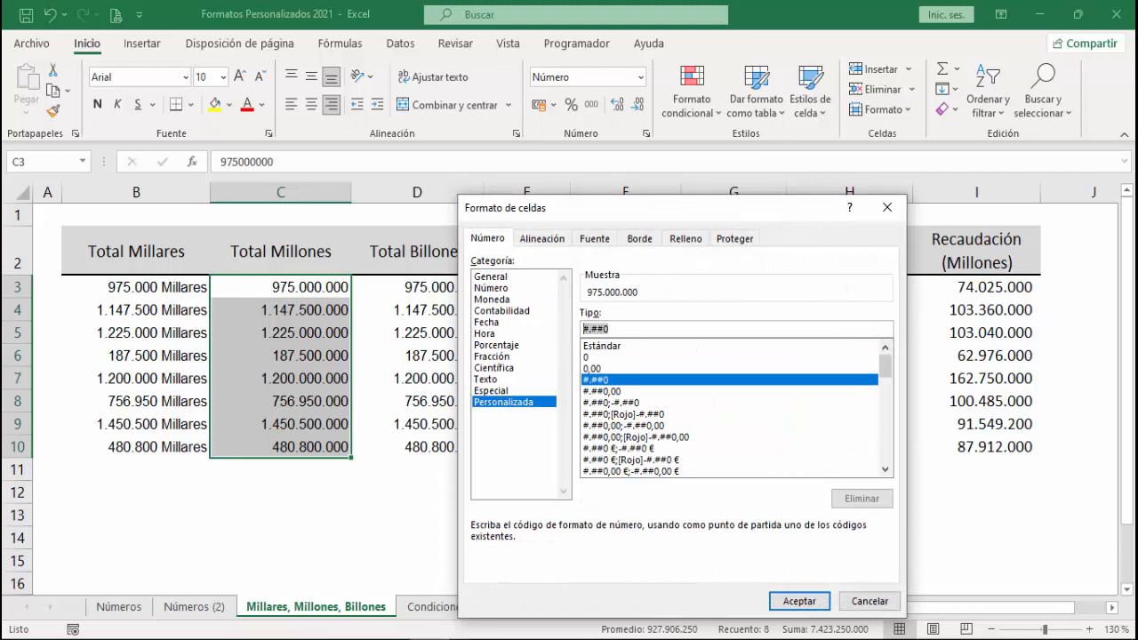
{"action": "type", "text": "#.0"}
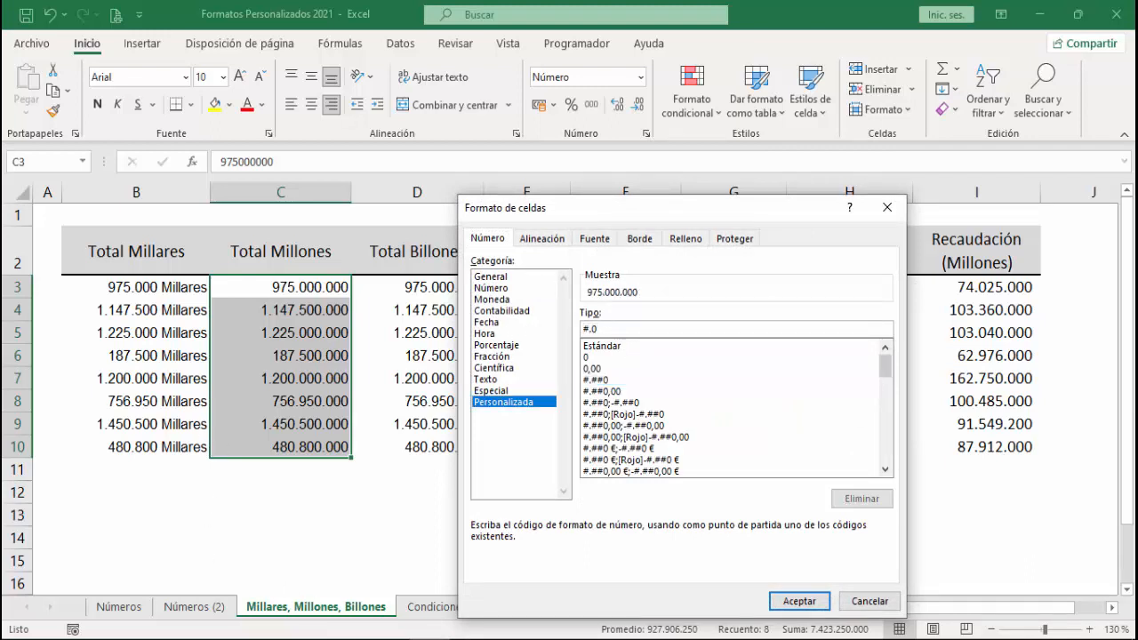
{"action": "type", "text": ".. \"Millones\""}
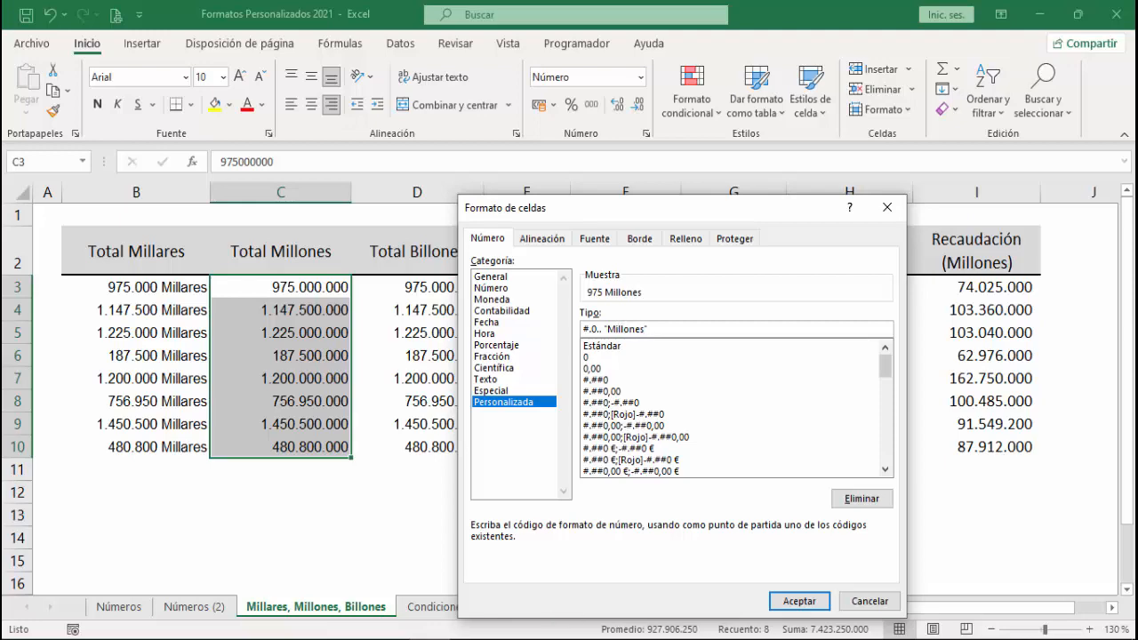
{"action": "left_click", "coordinate": [797, 602]}
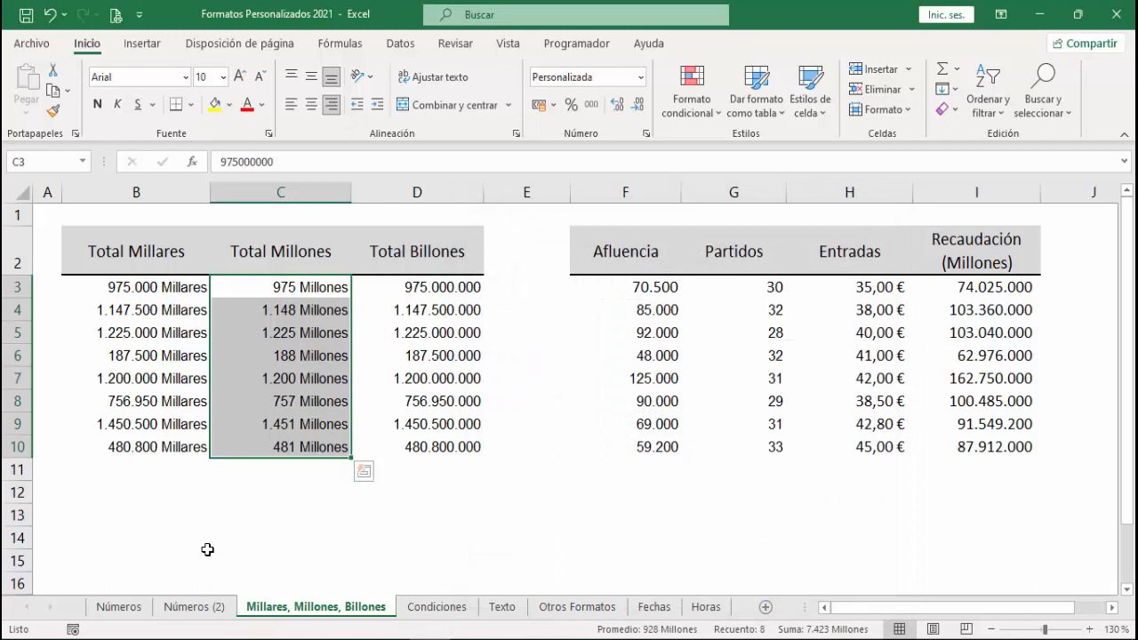
Apply the custom number format #.0,00... "Billones" to the Total Billones values in D3:D10.
{"action": "left_click_drag", "start_coordinate": [418, 287], "coordinate": [415, 447]}
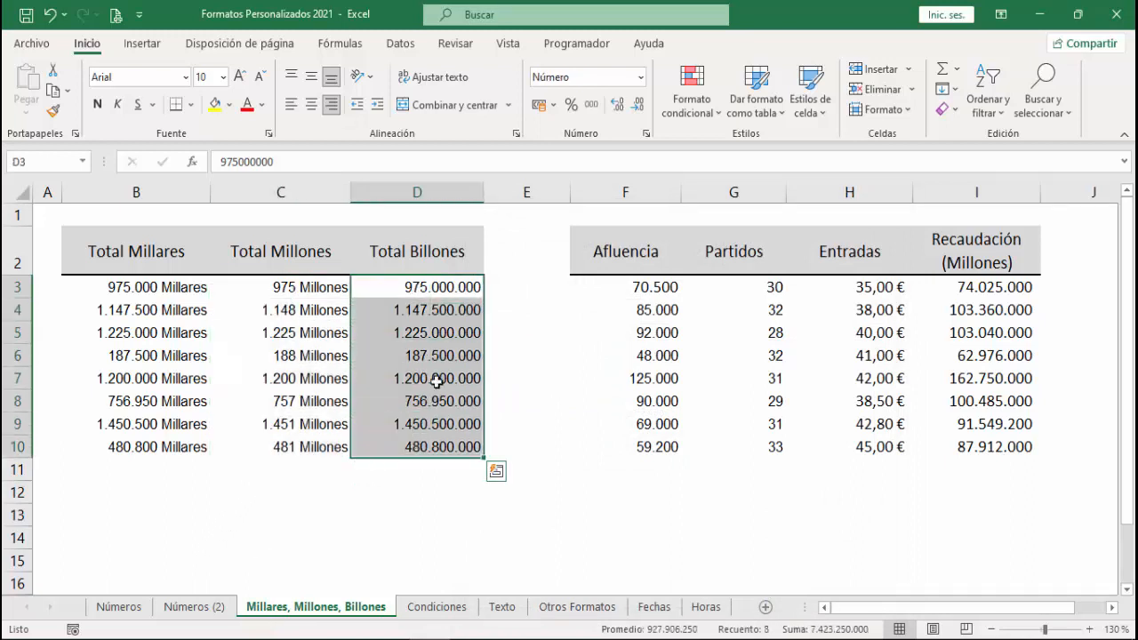
{"action": "left_click", "coordinate": [648, 134]}
{"action": "left_click", "coordinate": [526, 402]}
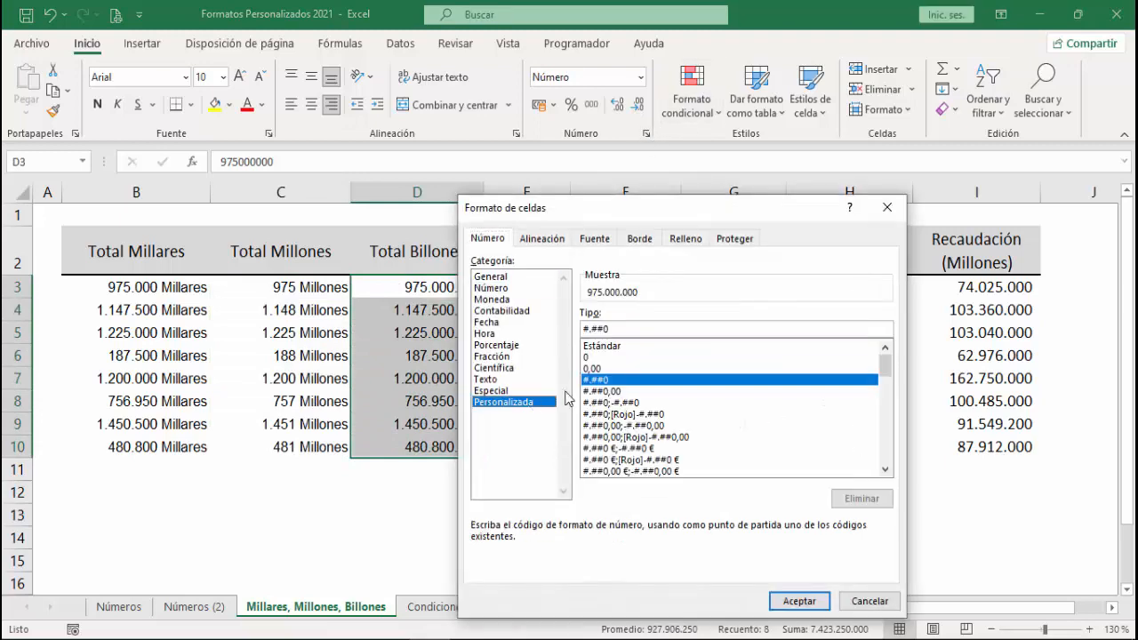
{"action": "key", "text": "BackSpace"}
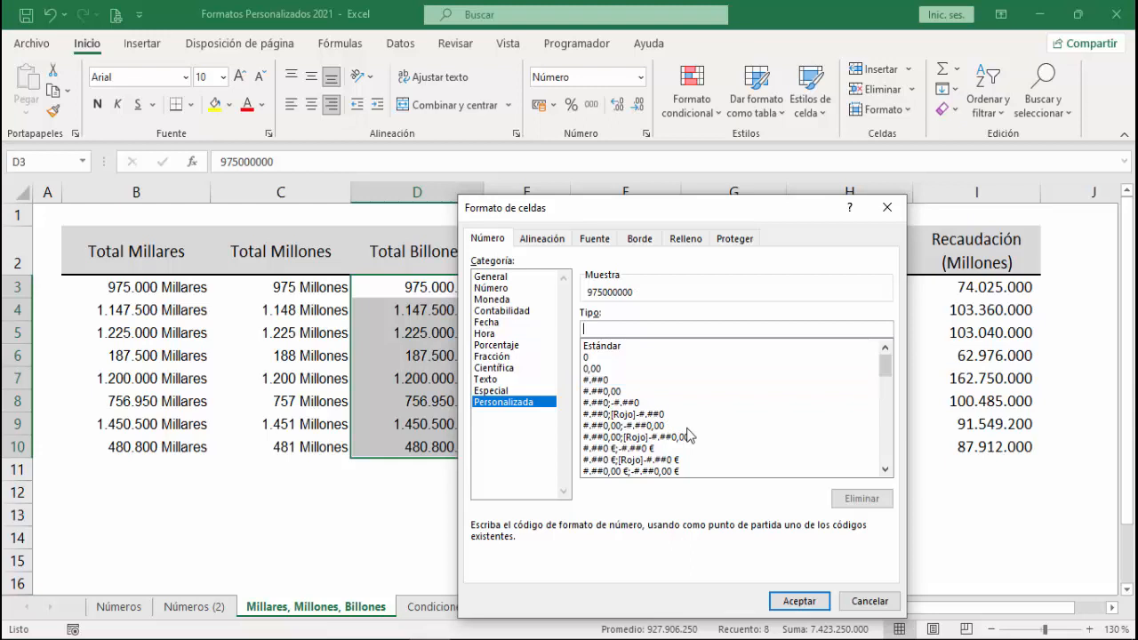
{"action": "type", "text": "#.0"}
{"action": "type", "text": ",00"}
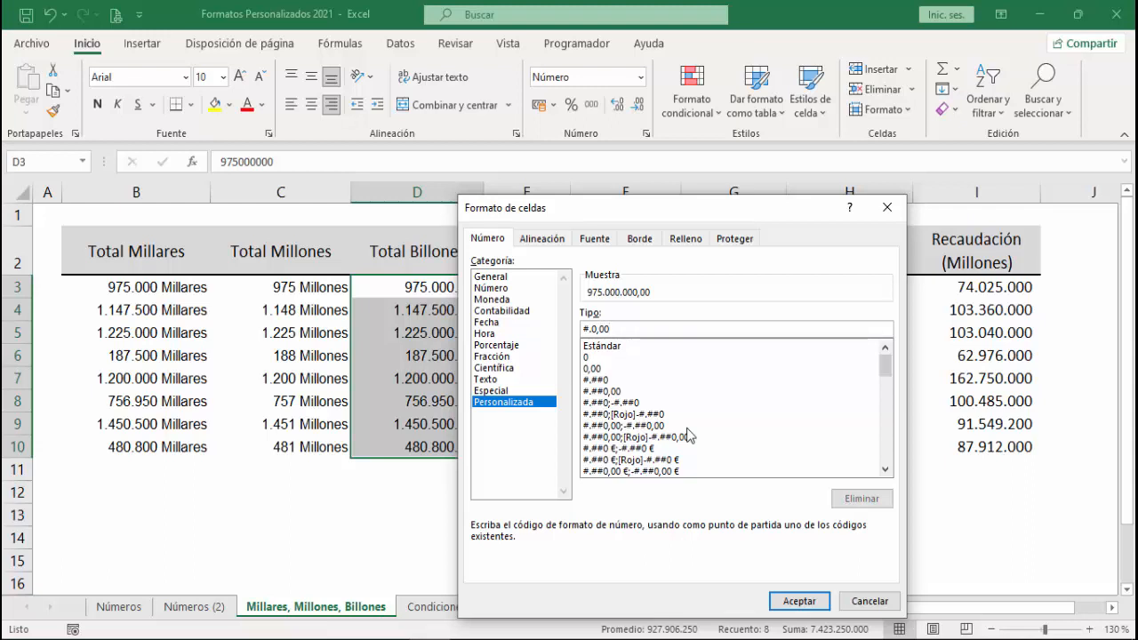
{"action": "type", "text": "..."}
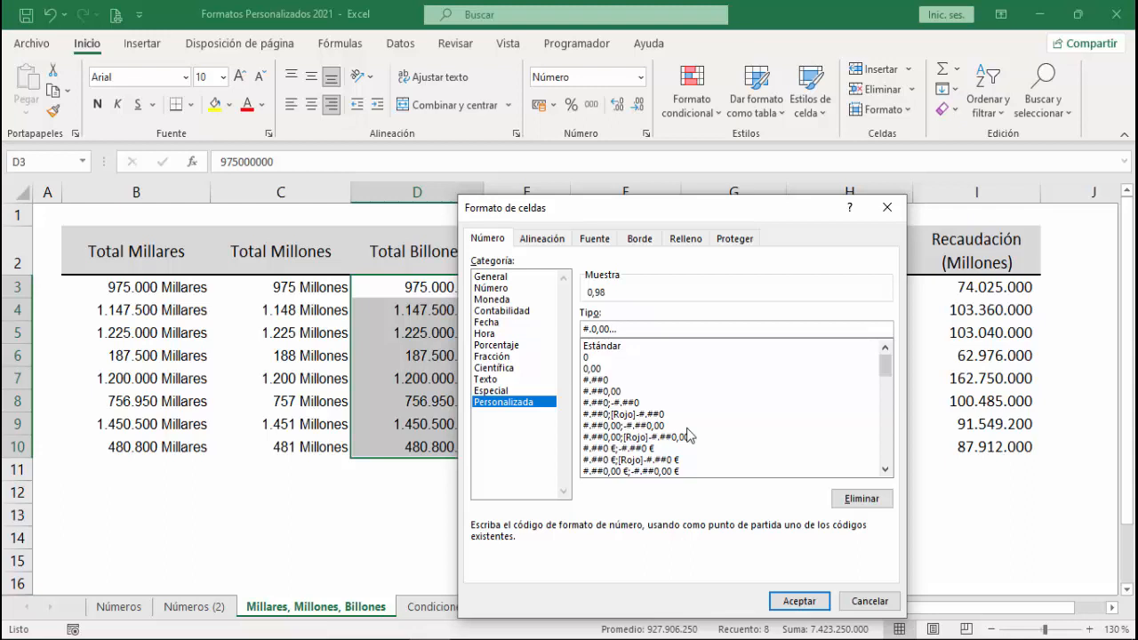
{"action": "type", "text": " \"Billones\""}
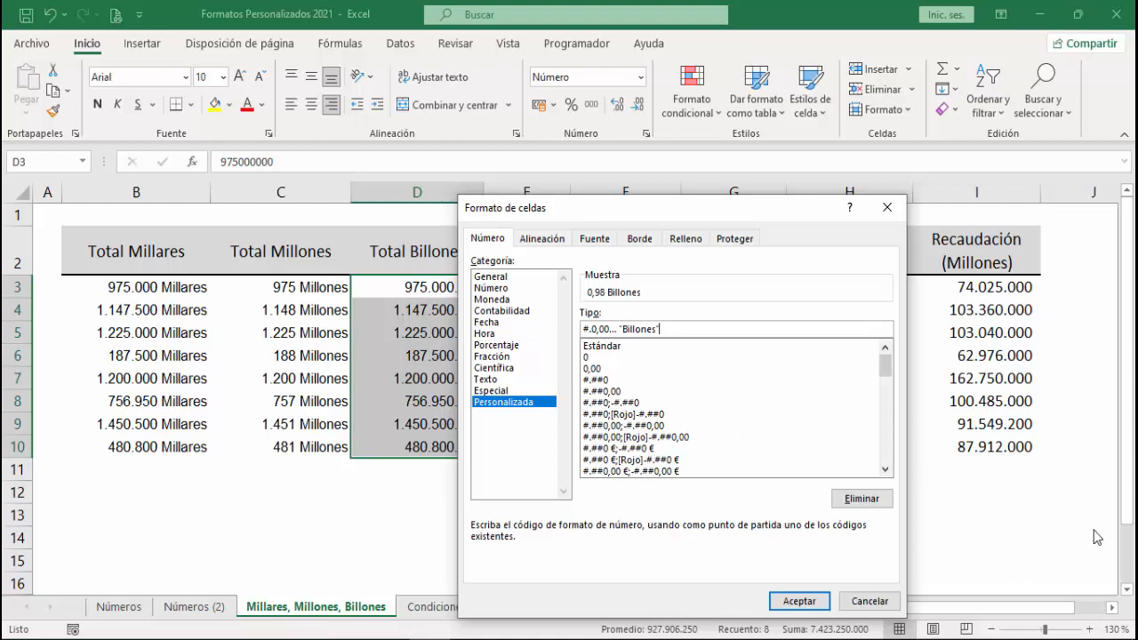
{"action": "left_click", "coordinate": [800, 601]}
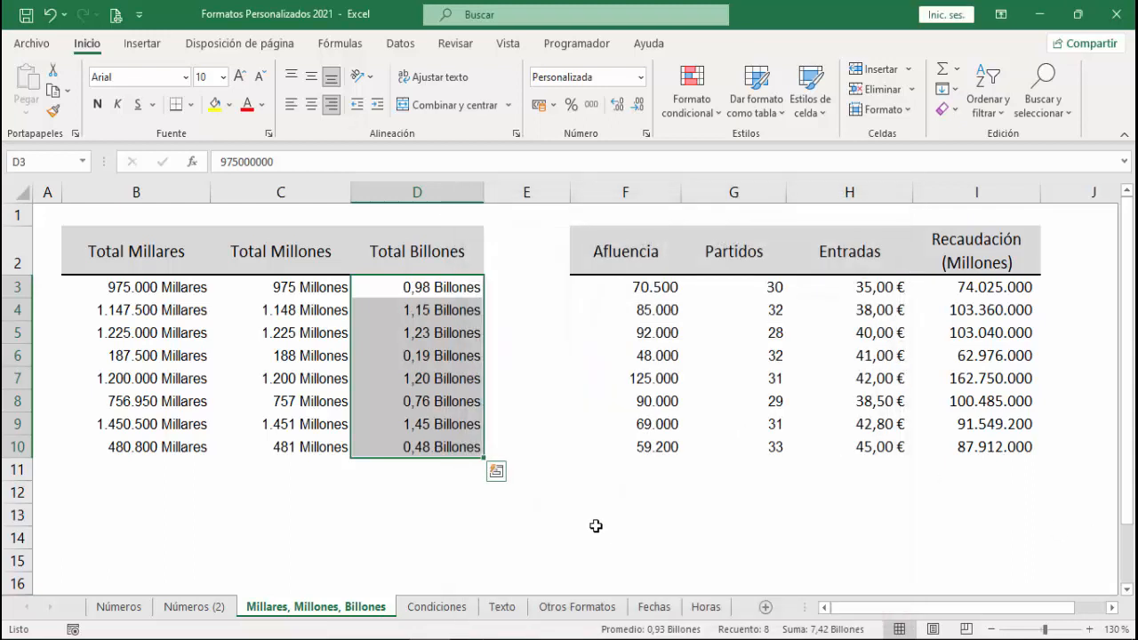
{"action": "left_click_drag", "start_coordinate": [594, 523], "coordinate": [618, 548]}
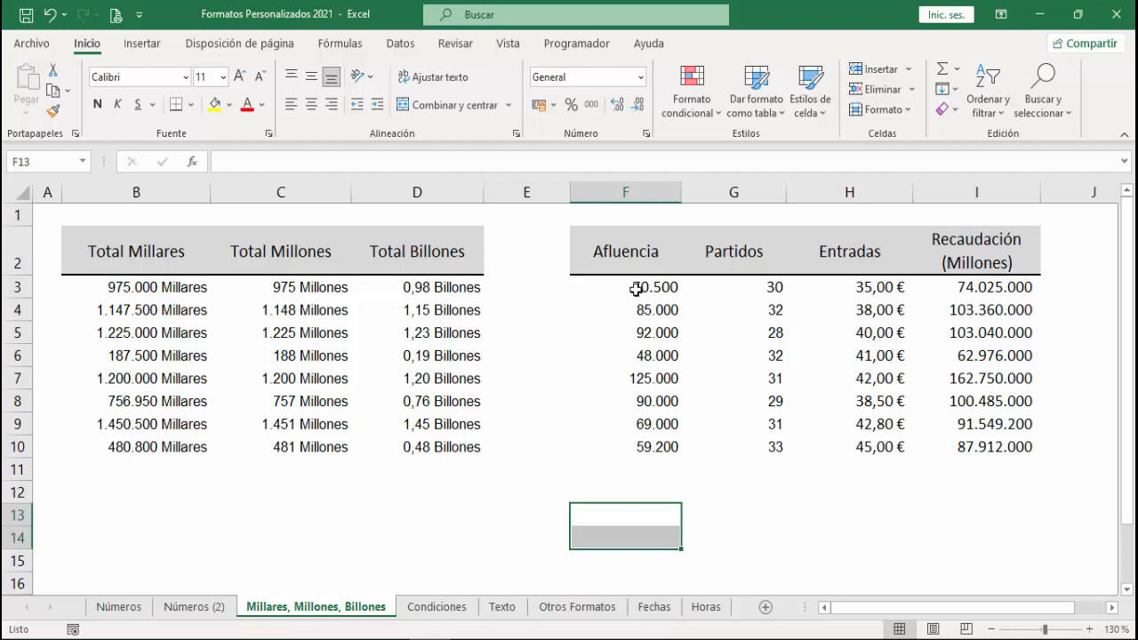
Apply the custom number format #.0. "Mil espectadores" to the Afluencia values in F3:F10 and widen column F to fit them.
{"action": "left_click_drag", "start_coordinate": [638, 290], "coordinate": [625, 442]}
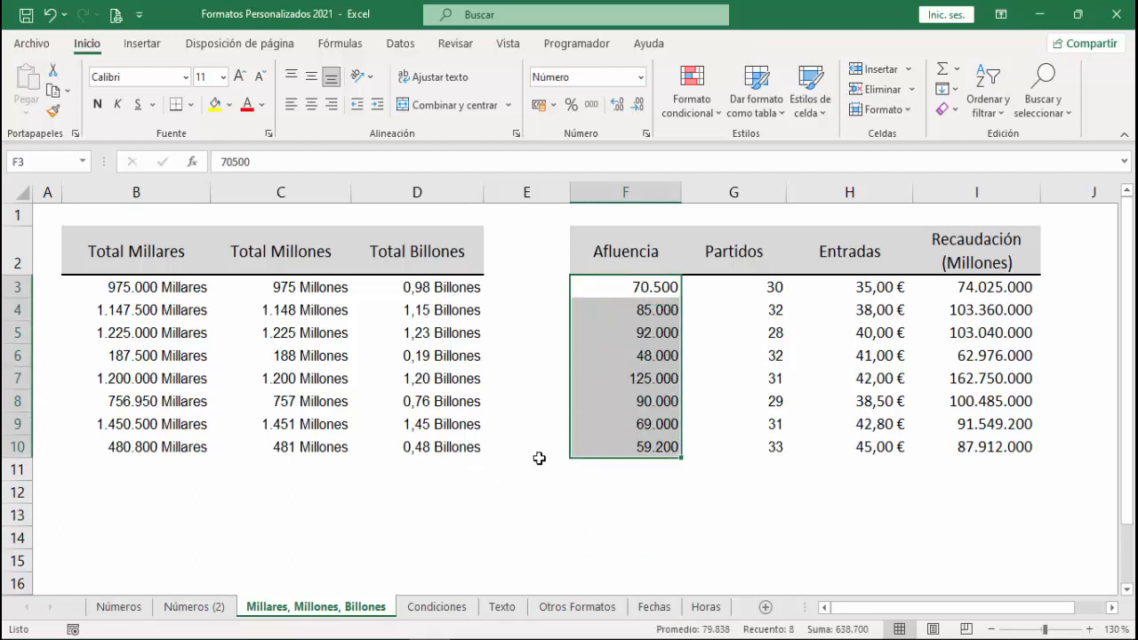
{"action": "left_click", "coordinate": [646, 134]}
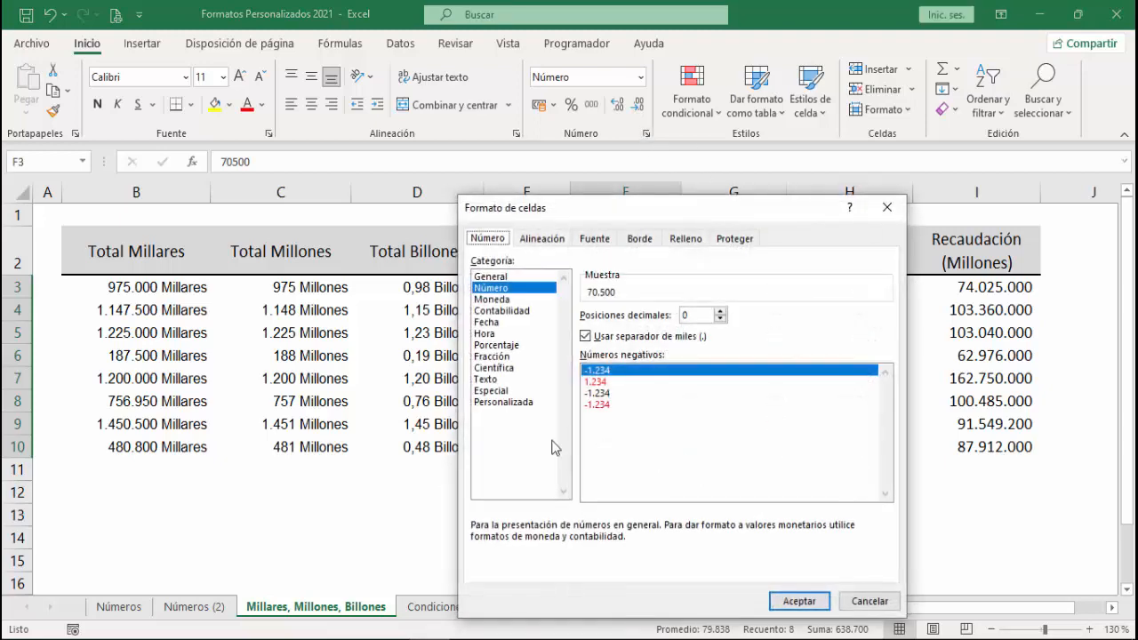
{"action": "left_click", "coordinate": [498, 402]}
{"action": "left_click_drag", "start_coordinate": [627, 326], "coordinate": [471, 323]}
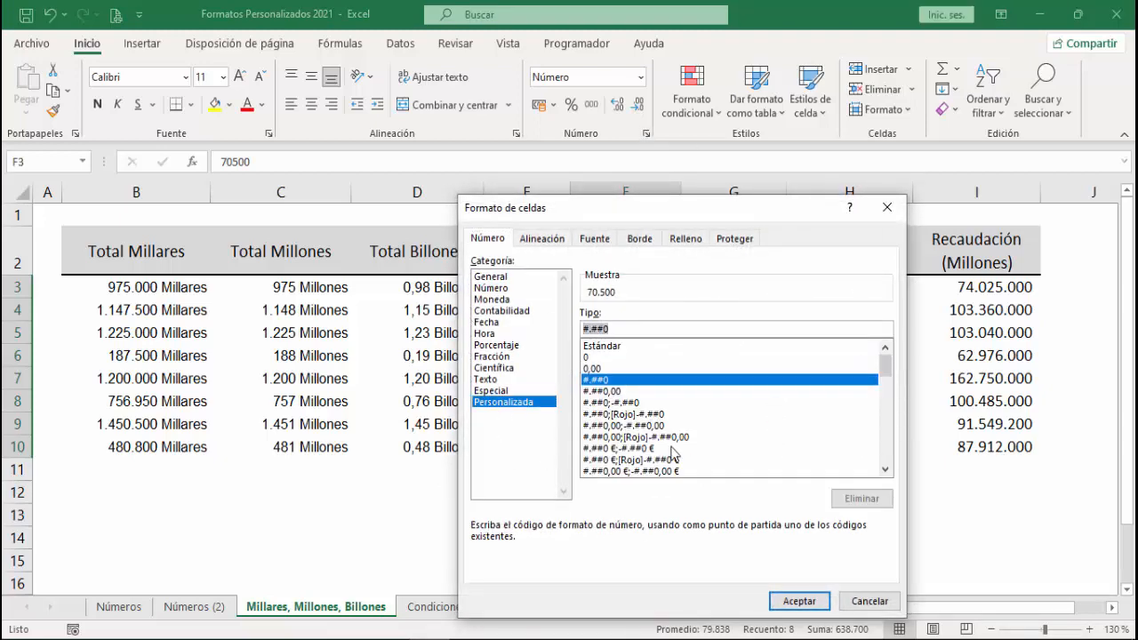
{"action": "type", "text": "#.0"}
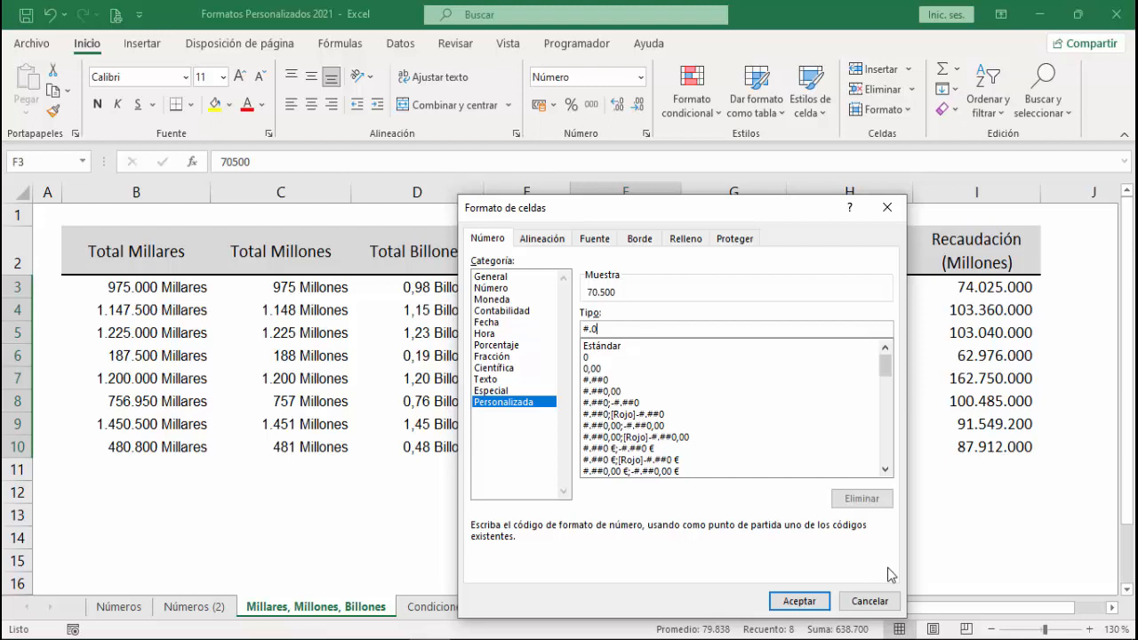
{"action": "type", "text": "."}
{"action": "type", "text": " \"Mil "}
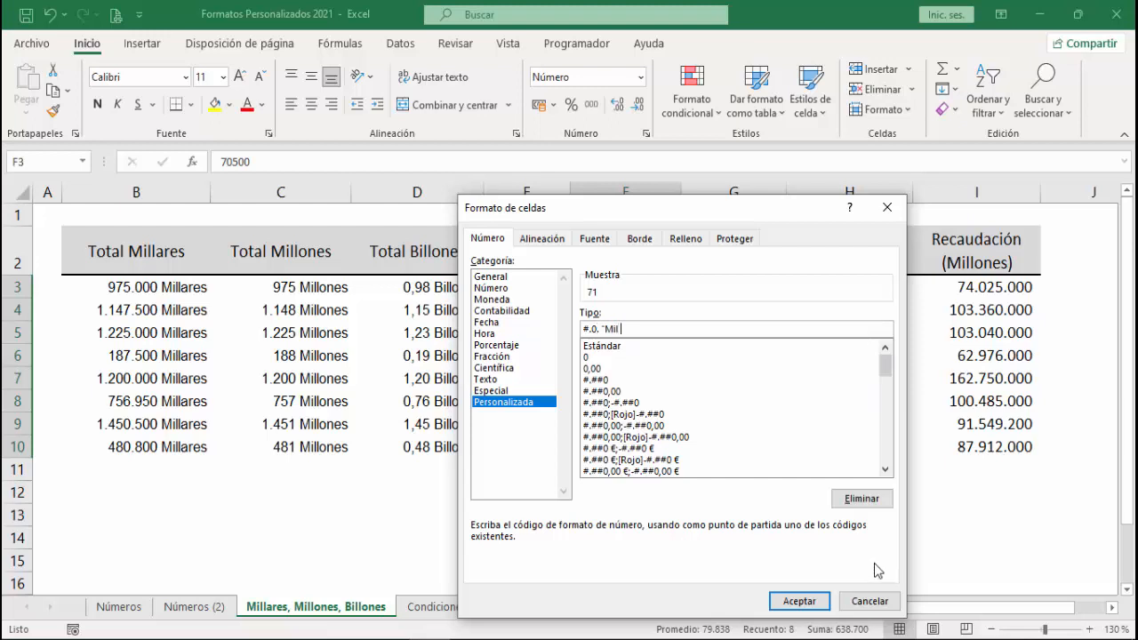
{"action": "type", "text": "espectadores\""}
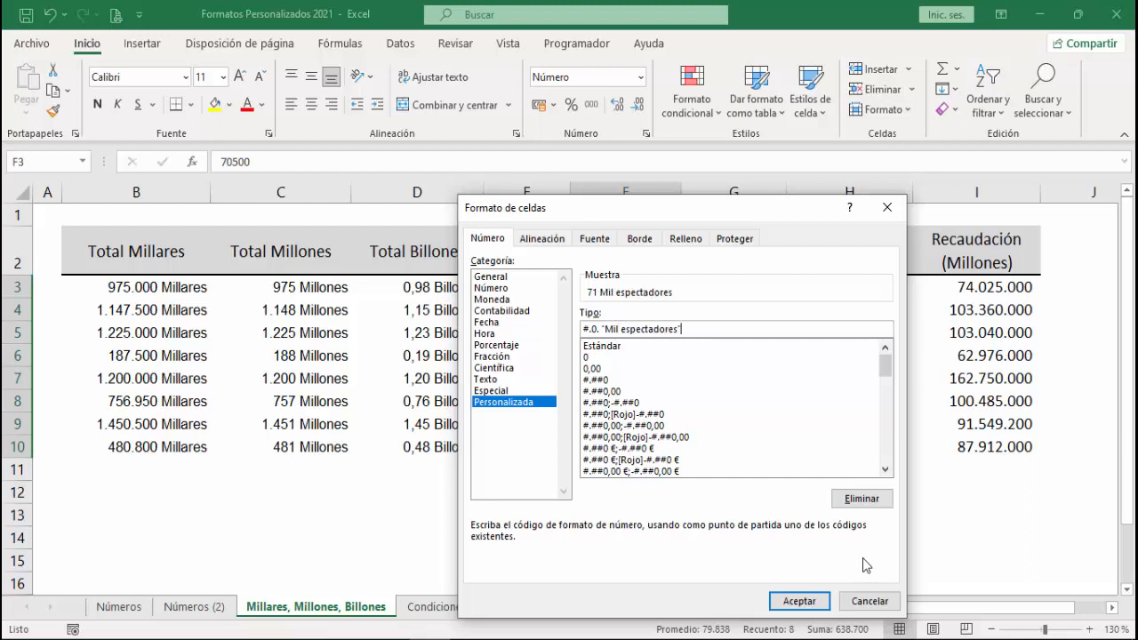
{"action": "key", "text": "Return"}
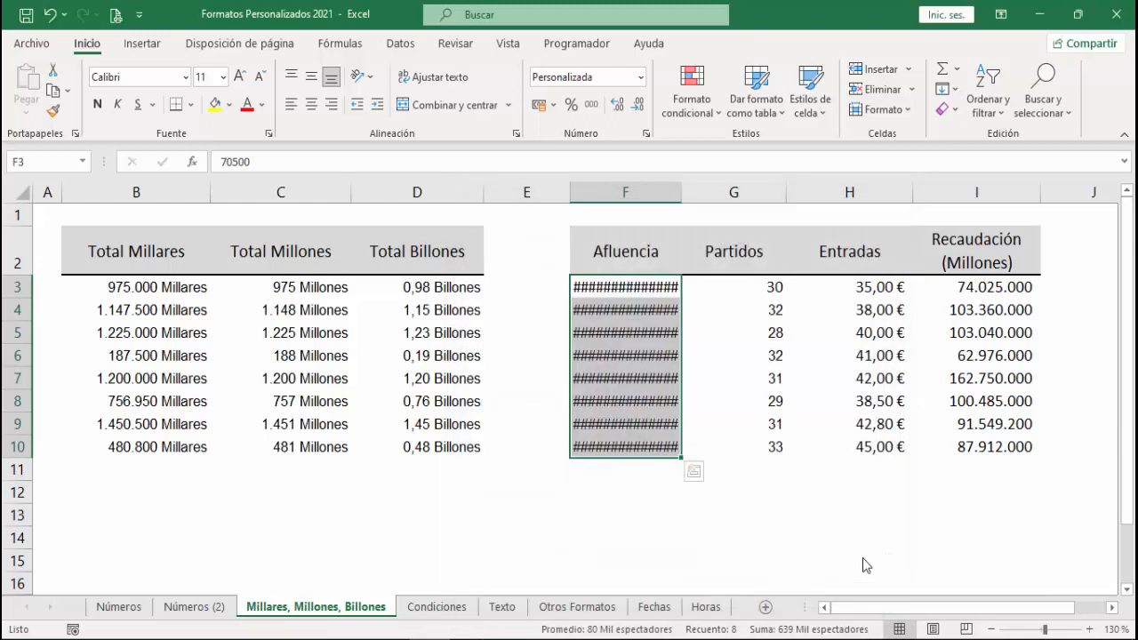
{"action": "left_click_drag", "start_coordinate": [681, 191], "coordinate": [713, 190]}
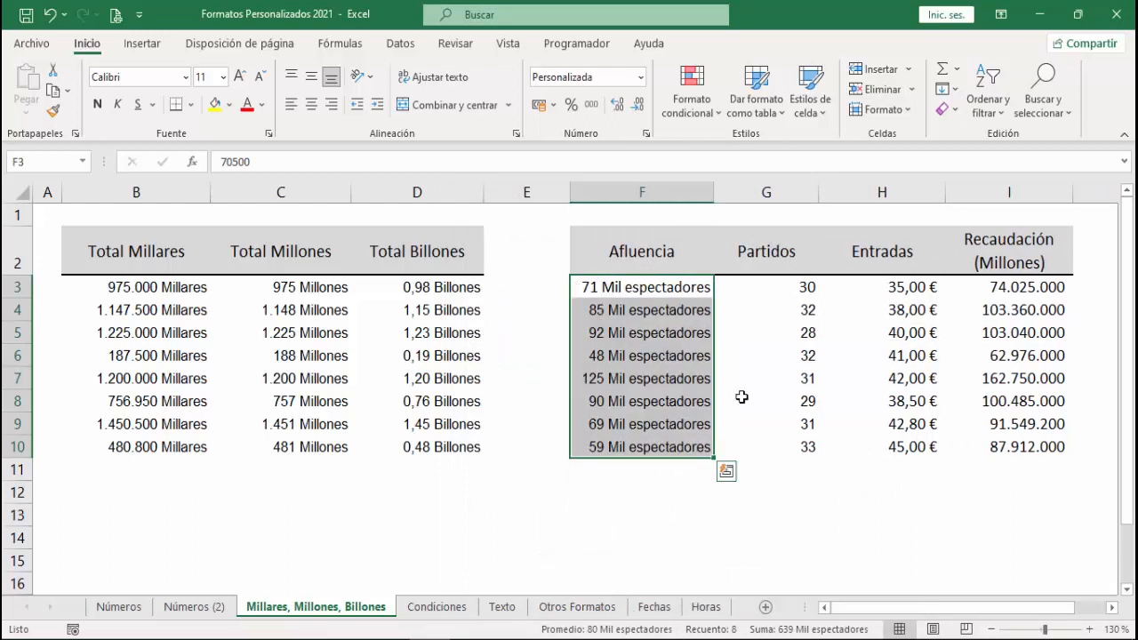
Apply the custom number format #.0 "Partidos" to the Partidos values in G3:G10.
{"action": "left_click_drag", "start_coordinate": [780, 290], "coordinate": [781, 447]}
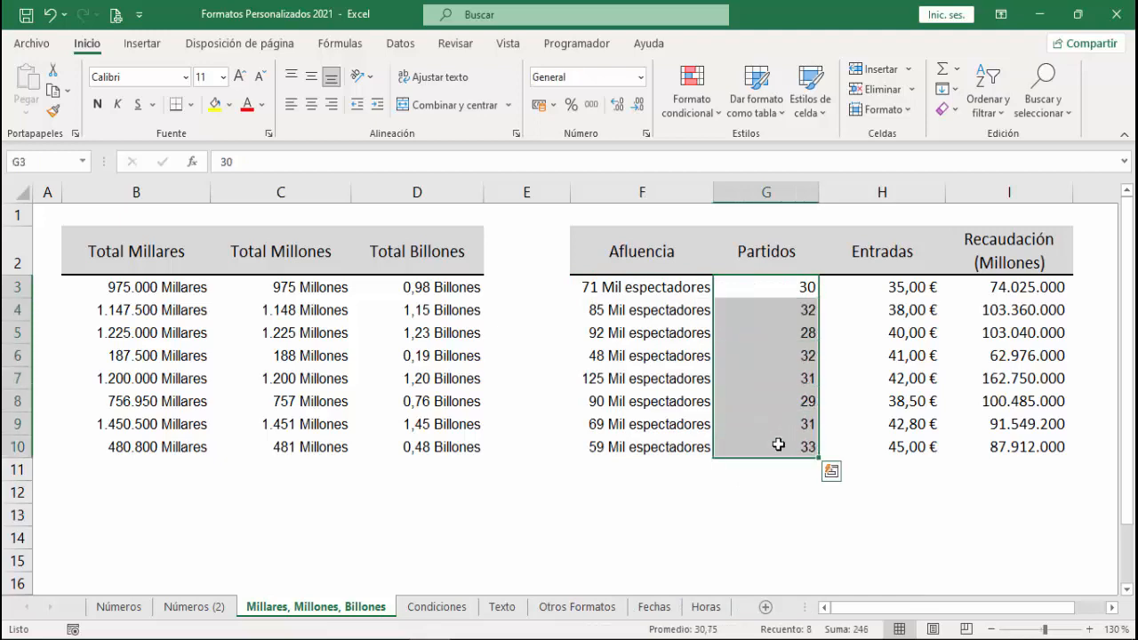
{"action": "left_click", "coordinate": [646, 133]}
{"action": "left_click", "coordinate": [521, 403]}
{"action": "left_click_drag", "start_coordinate": [646, 331], "coordinate": [542, 331]}
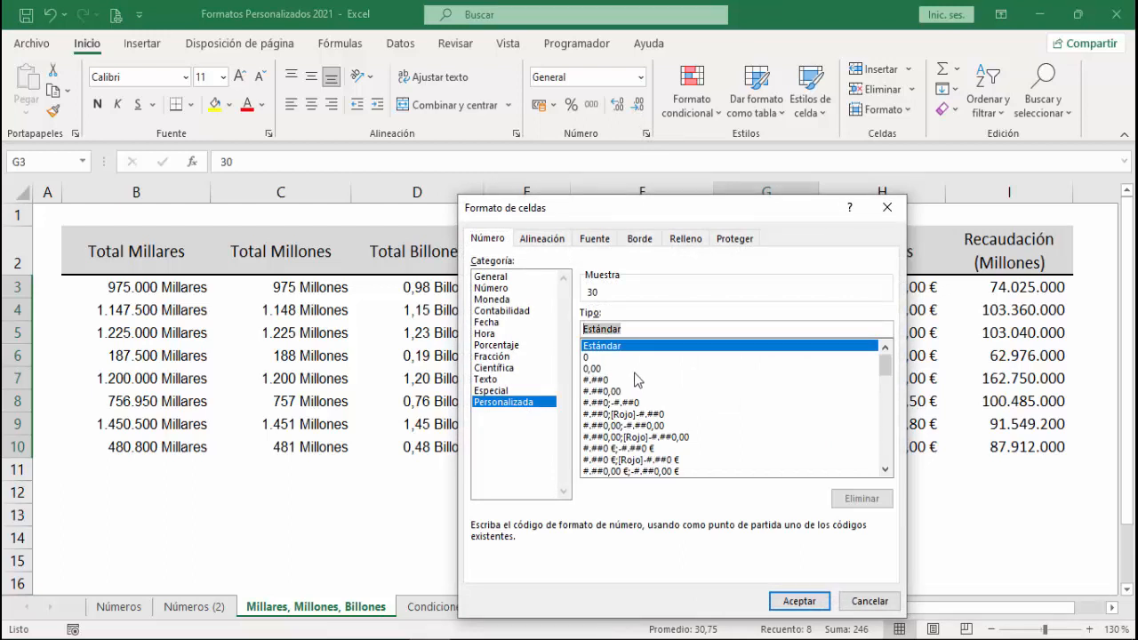
{"action": "key", "text": "BackSpace"}
{"action": "type", "text": "#"}
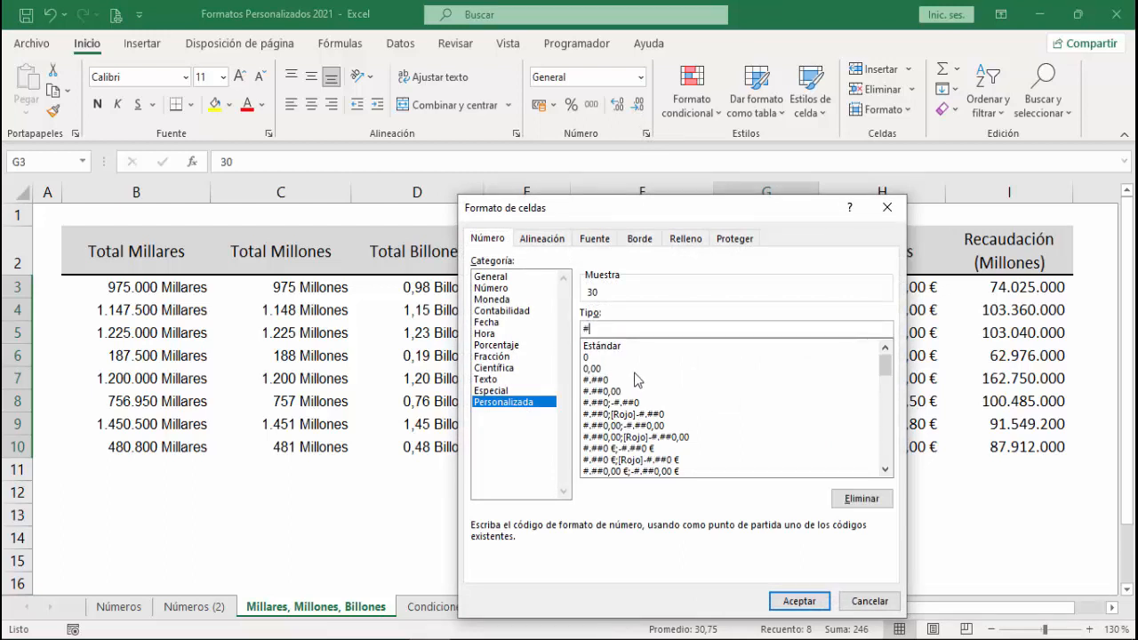
{"action": "type", "text": ".0 \"Partidos\""}
{"action": "key", "text": "Return"}
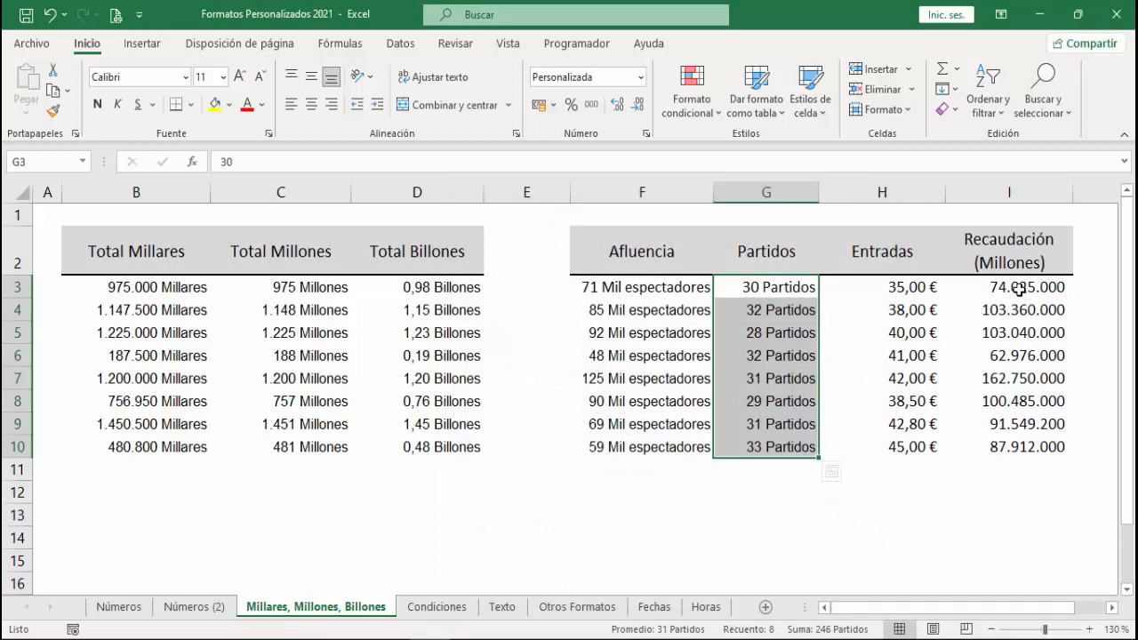
Apply the custom number format #.0.. "millones €" to the Recaudación values in I3:I10 and widen column I.
{"action": "left_click_drag", "start_coordinate": [1019, 287], "coordinate": [1009, 444]}
{"action": "left_click_drag", "start_coordinate": [1075, 193], "coordinate": [1098, 194]}
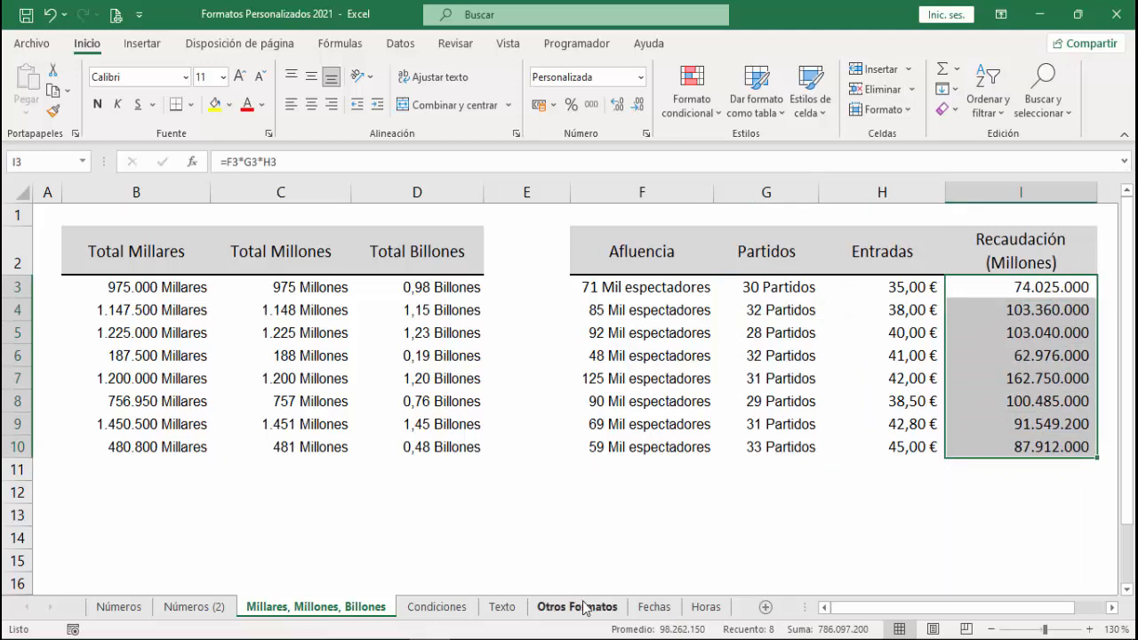
{"action": "left_click", "coordinate": [647, 135]}
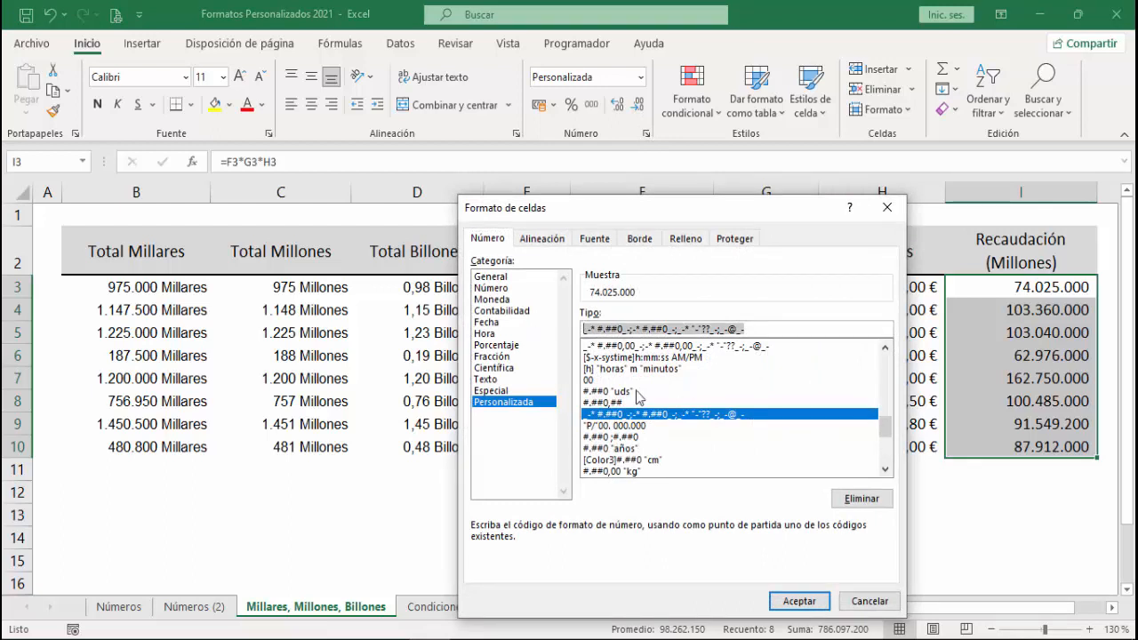
{"action": "key", "text": "BackSpace"}
{"action": "type", "text": "#.0"}
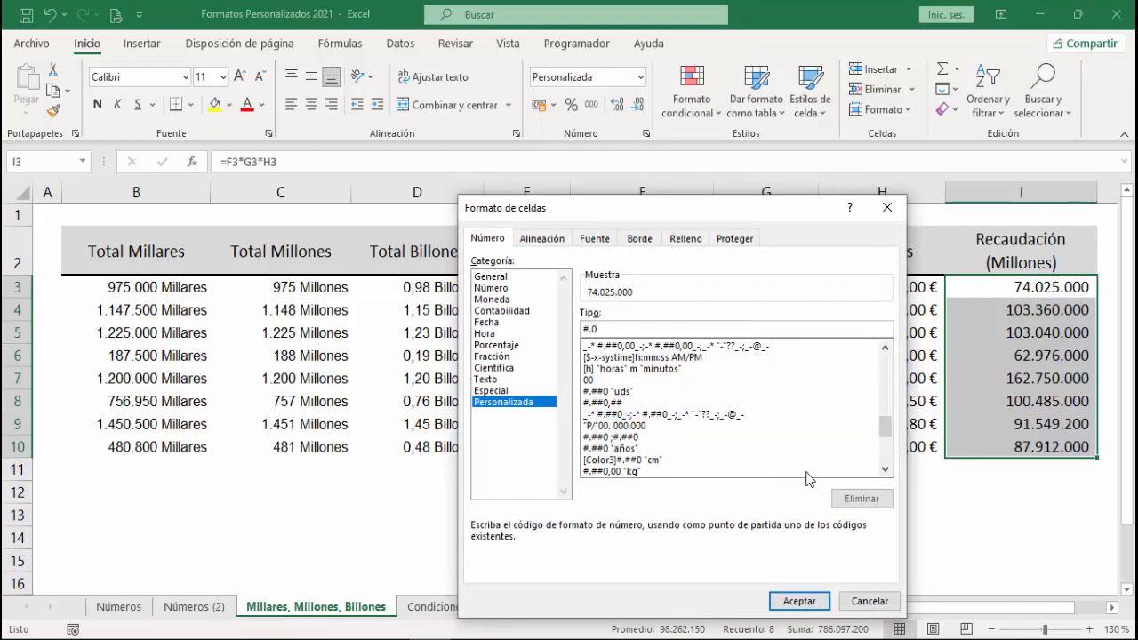
{"action": "type", "text": ".. \"millones"}
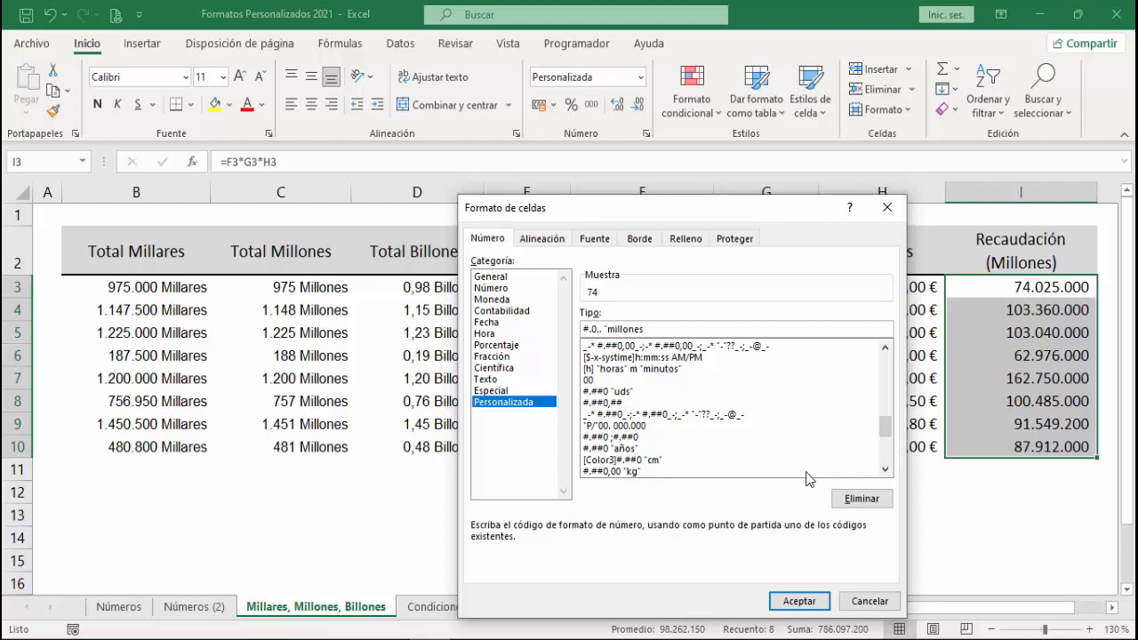
{"action": "type", "text": " €\""}
{"action": "key", "text": "Return"}
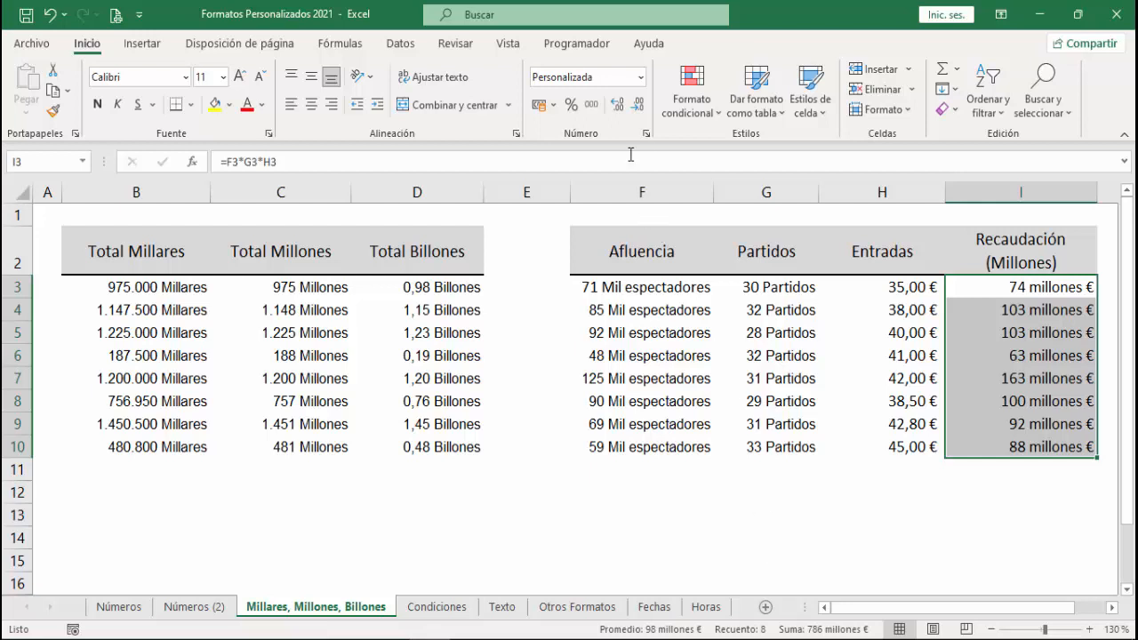
Show the Recaudación values in I3:I10 with two decimal places.
{"action": "left_click", "coordinate": [618, 105]}
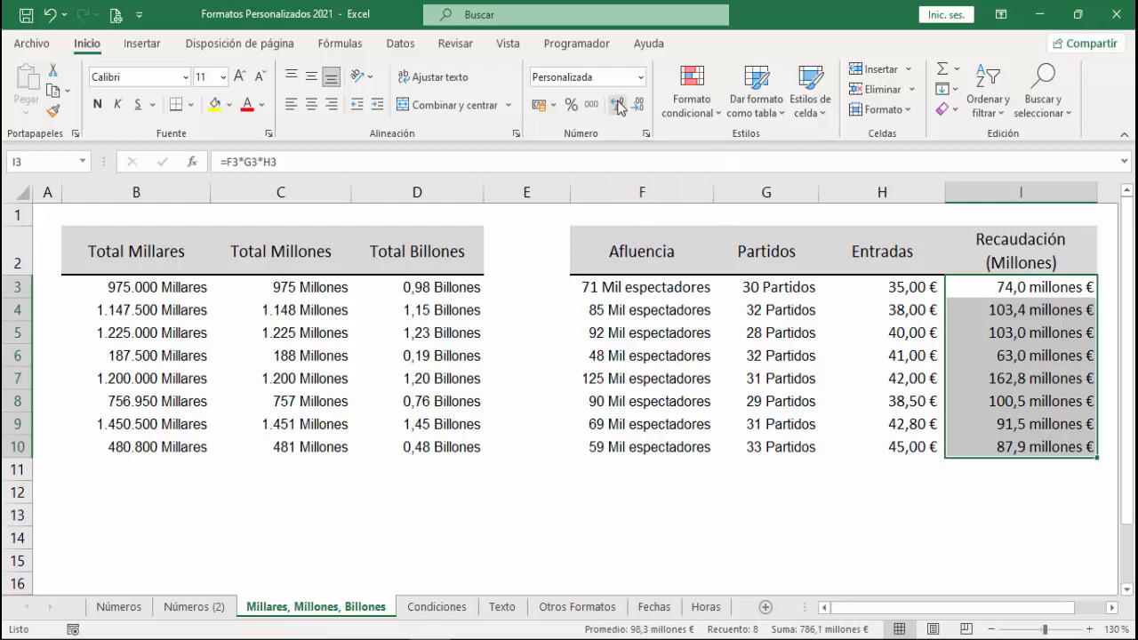
{"action": "left_click", "coordinate": [618, 105]}
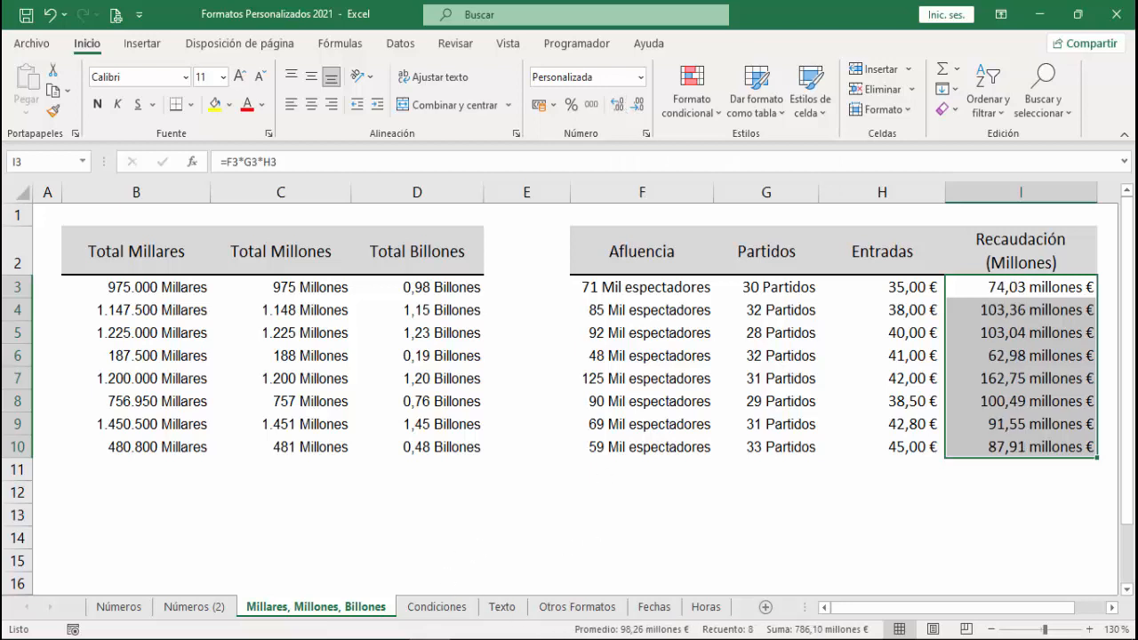
{"action": "left_click", "coordinate": [537, 539]}
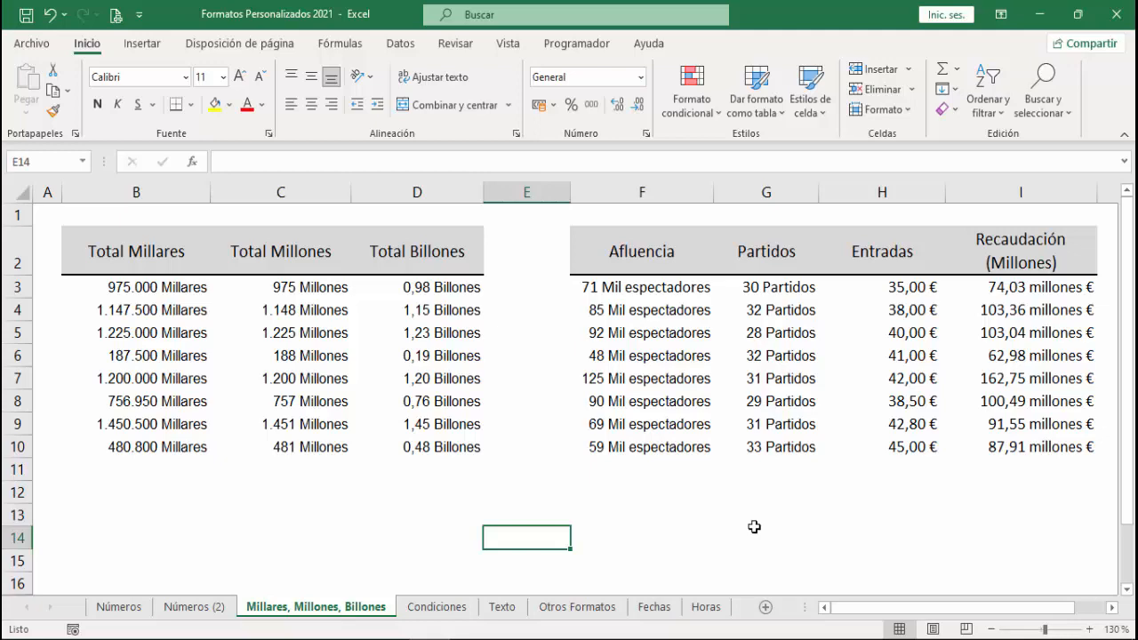
On the Condiciones sheet, apply the custom number format [>5000] #.0 "uds" to the Ventas values in B3:B10.
{"action": "left_click", "coordinate": [436, 607]}
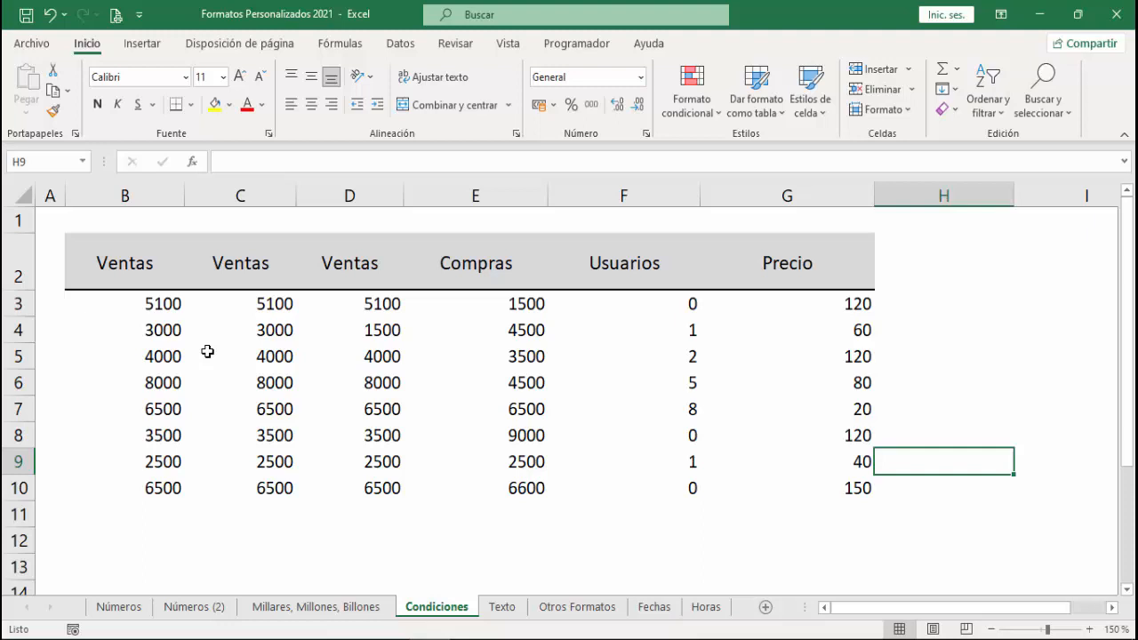
{"action": "left_click_drag", "start_coordinate": [116, 305], "coordinate": [140, 482]}
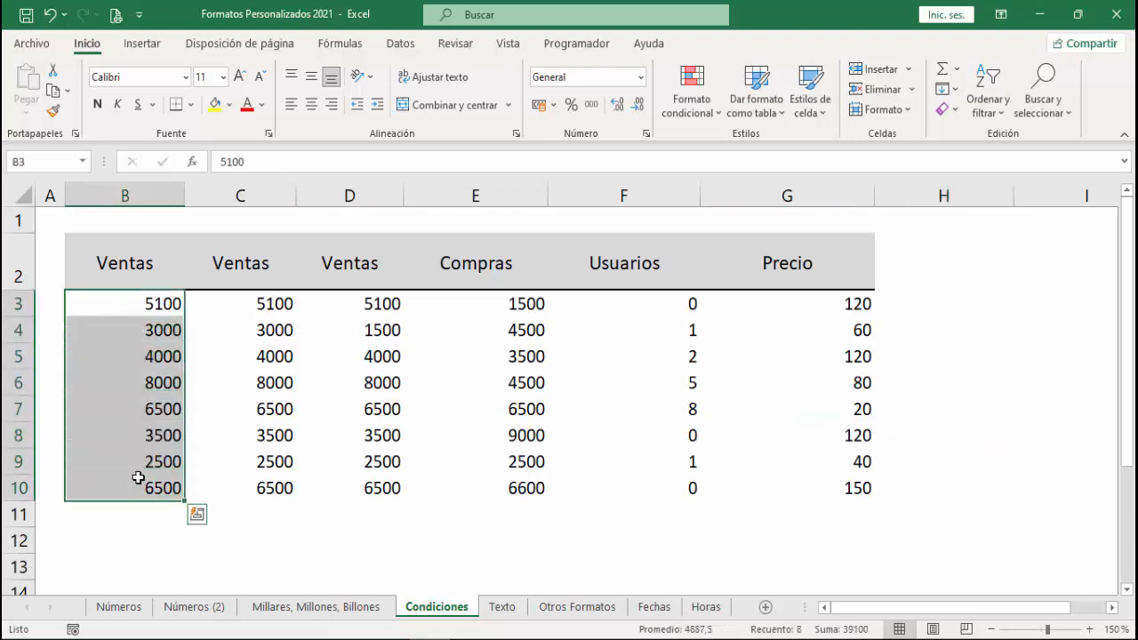
{"action": "left_click", "coordinate": [646, 133]}
{"action": "left_click", "coordinate": [511, 402]}
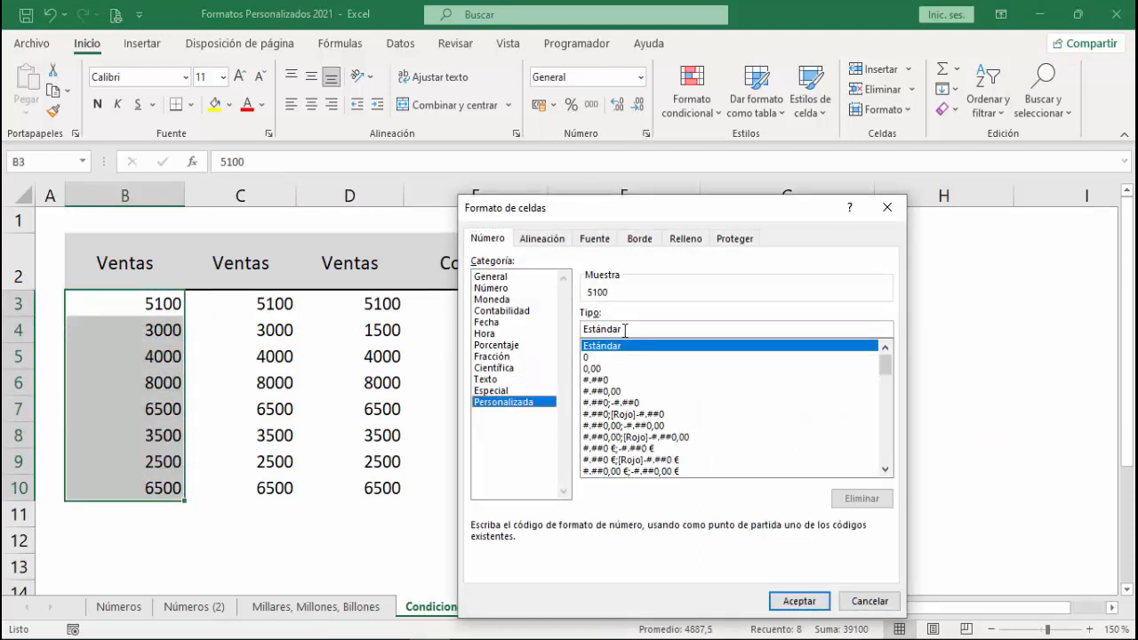
{"action": "key", "text": "Delete"}
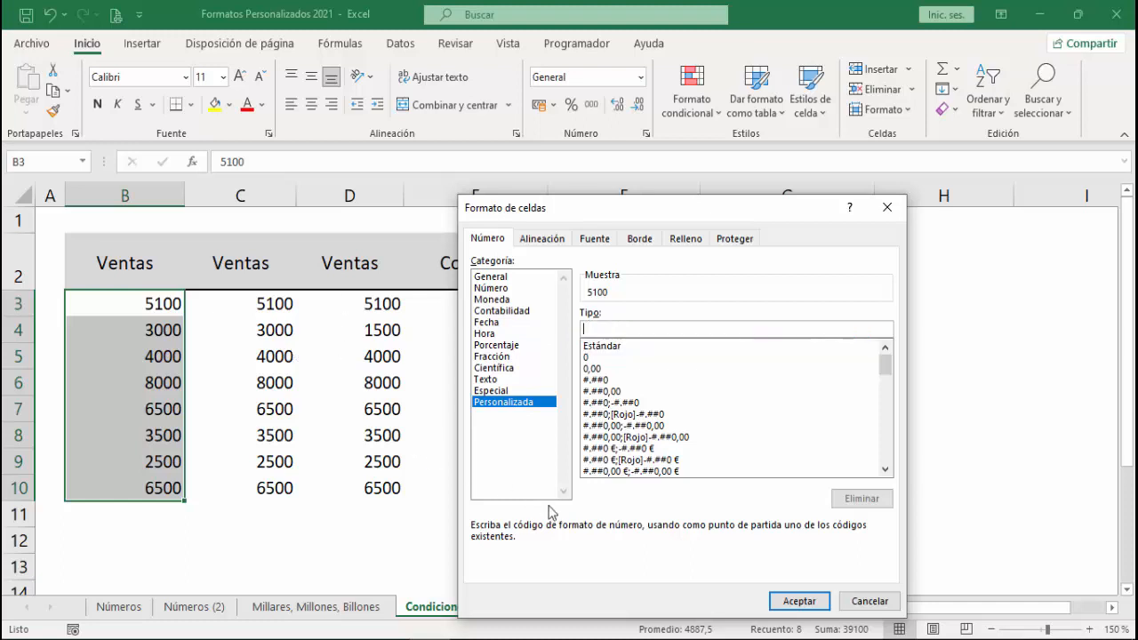
{"action": "type", "text": "[>5000] #.0"}
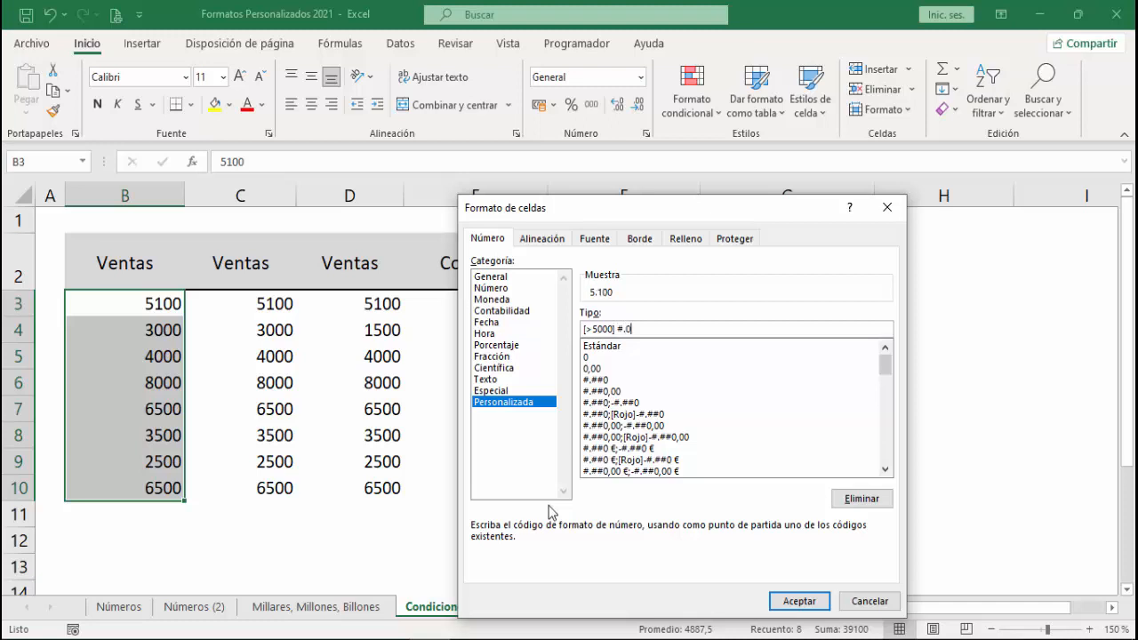
{"action": "type", "text": " \"uds\""}
{"action": "left_click", "coordinate": [789, 602]}
{"action": "left_click", "coordinate": [272, 546]}
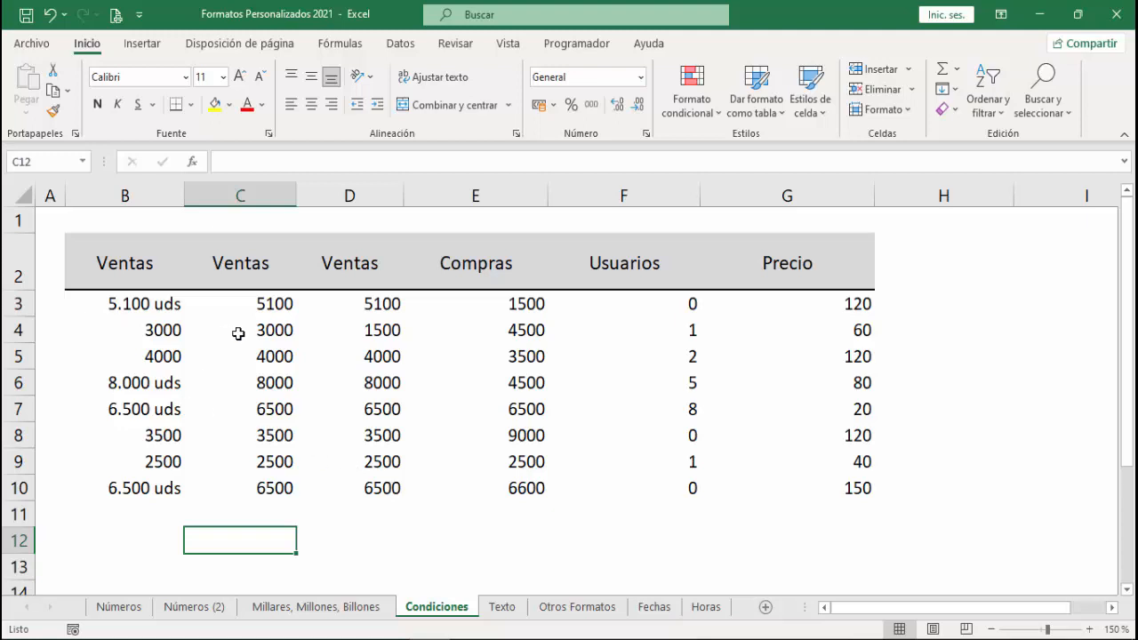
Enter the custom number format [>5000] #.0 "uds";#.0 for the Ventas values in C3:C10.
{"action": "left_click_drag", "start_coordinate": [263, 303], "coordinate": [265, 486]}
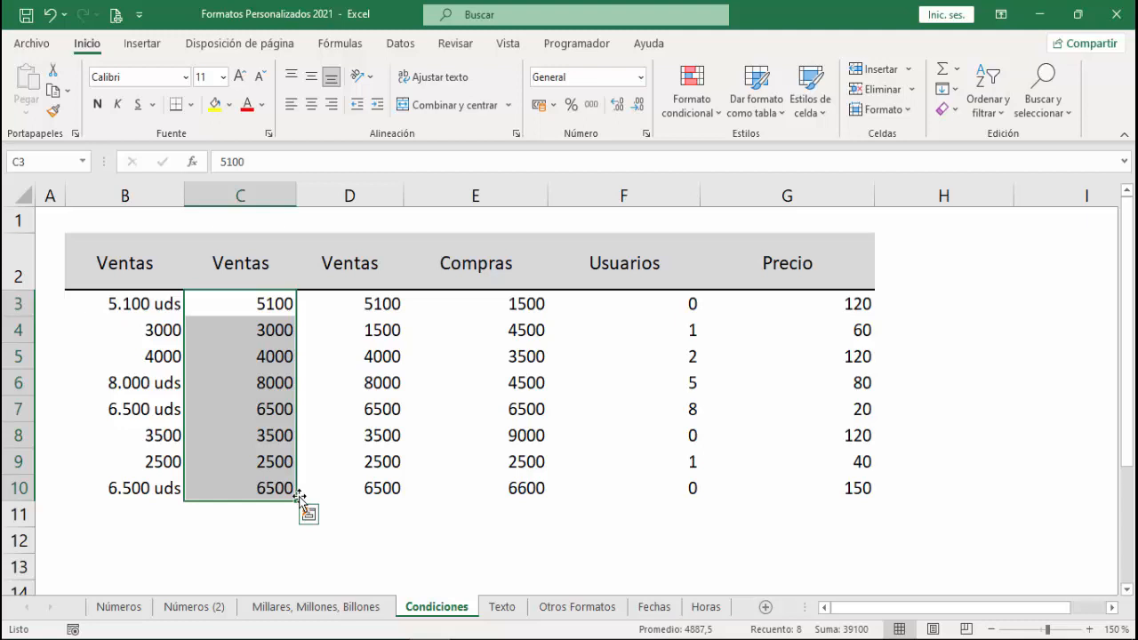
{"action": "left_click", "coordinate": [649, 140]}
{"action": "left_click", "coordinate": [526, 403]}
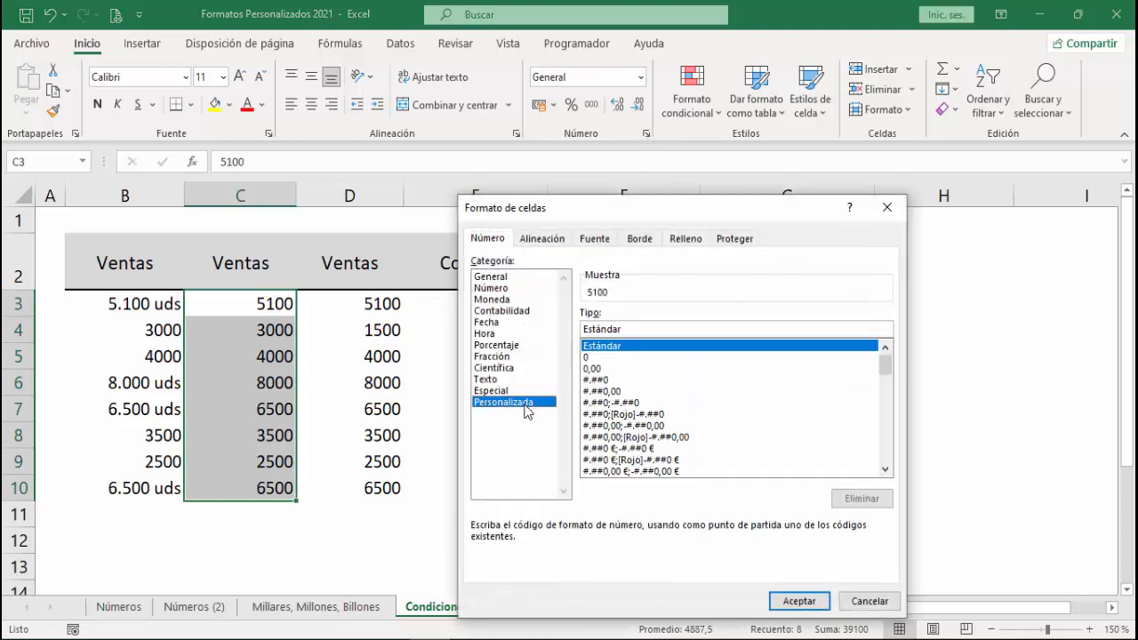
{"action": "key", "text": "Tab"}
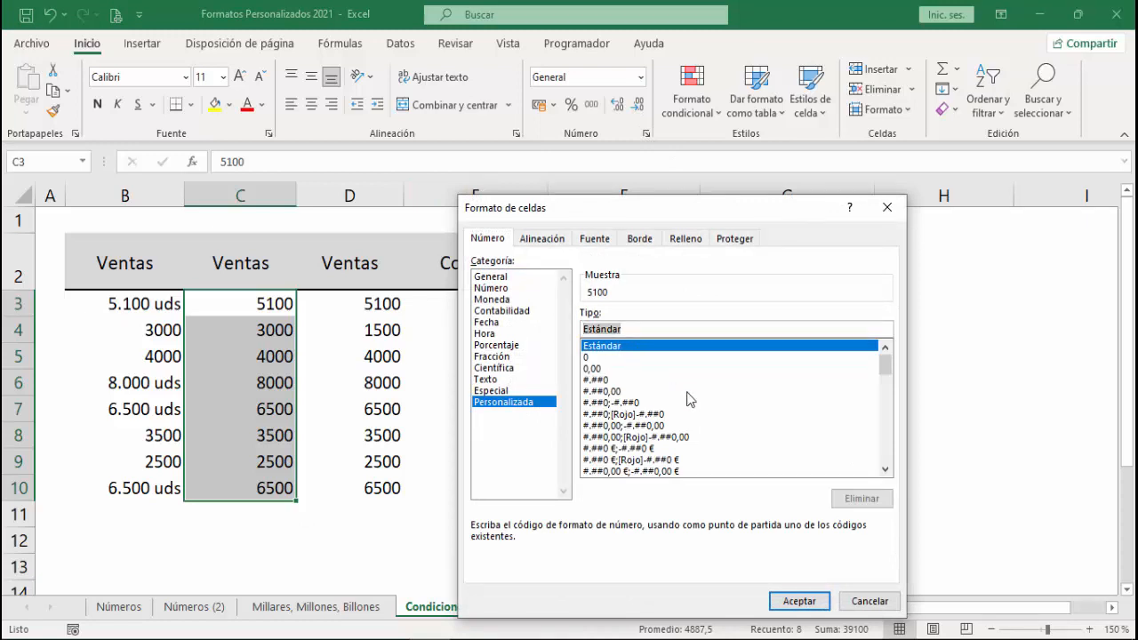
{"action": "key", "text": "Delete"}
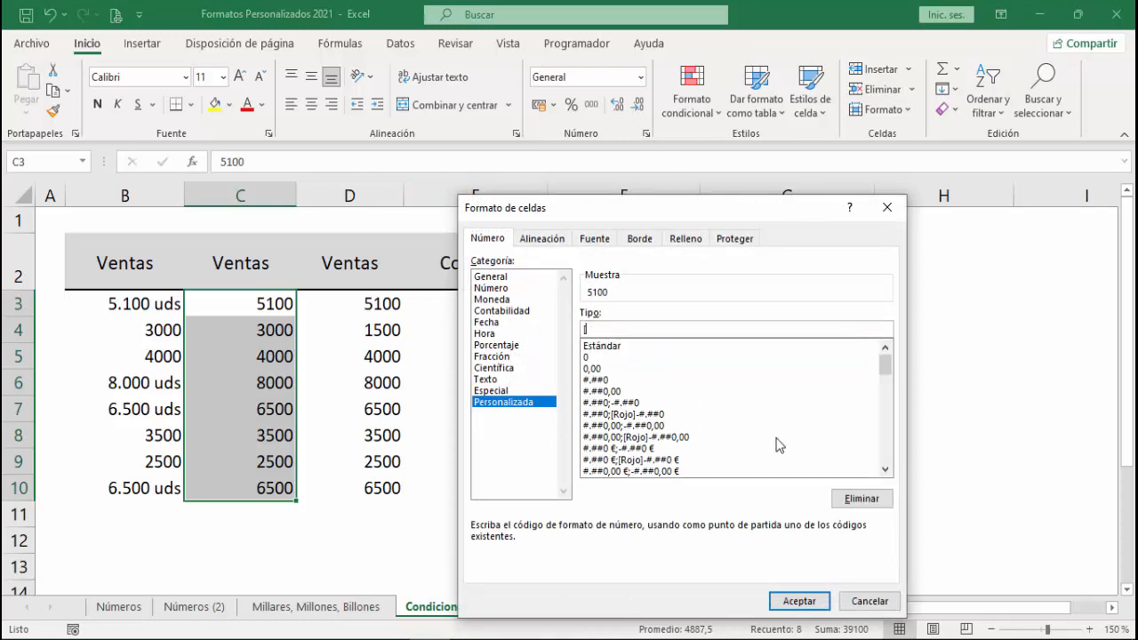
{"action": "type", "text": "[>5000] #.0 \"uds\""}
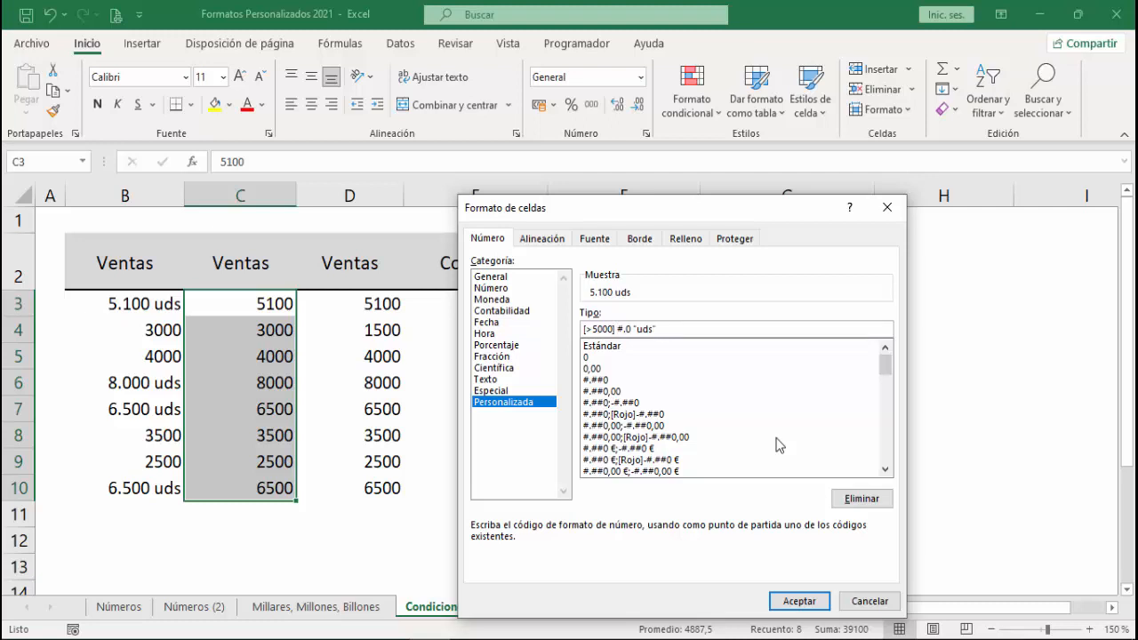
{"action": "type", "text": ";#.0"}
{"action": "type", "text": "verde]"}
{"action": "key", "text": "BackSpace"}
{"action": "key", "text": "BackSpace"}
{"action": "key", "text": "BackSpace"}
{"action": "key", "text": "BackSpace"}
{"action": "key", "text": "BackSpace"}
{"action": "key", "text": "BackSpace"}
Add the [color 10] code to the format's second section and apply it to C3:C10.
{"action": "type", "text": "color 10]"}
{"action": "left_click", "coordinate": [797, 601]}
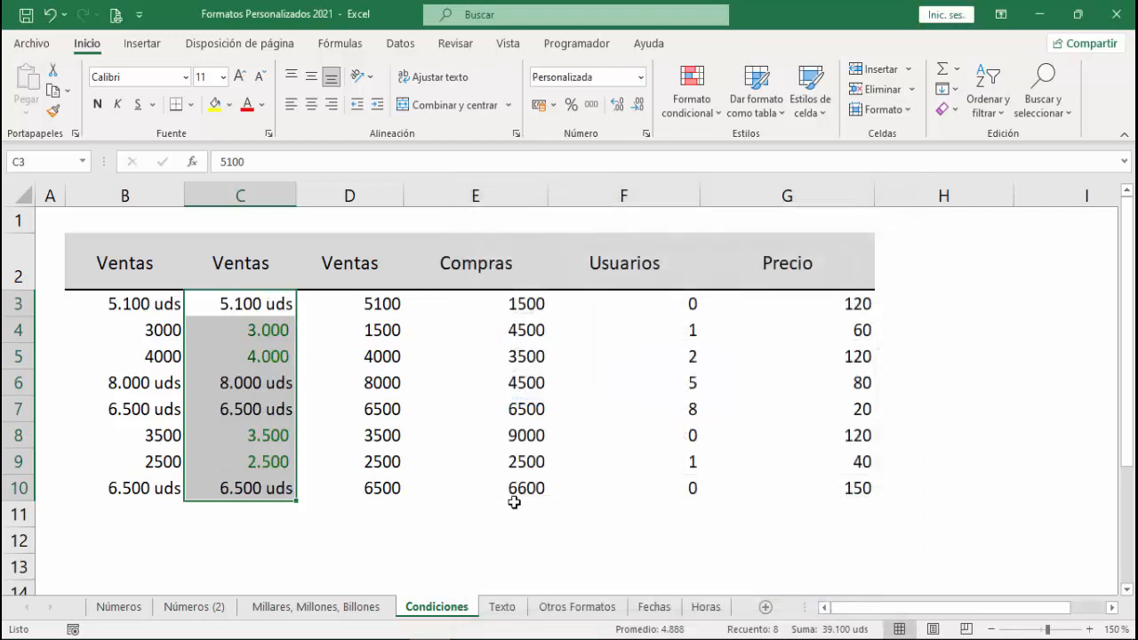
{"action": "left_click", "coordinate": [473, 548]}
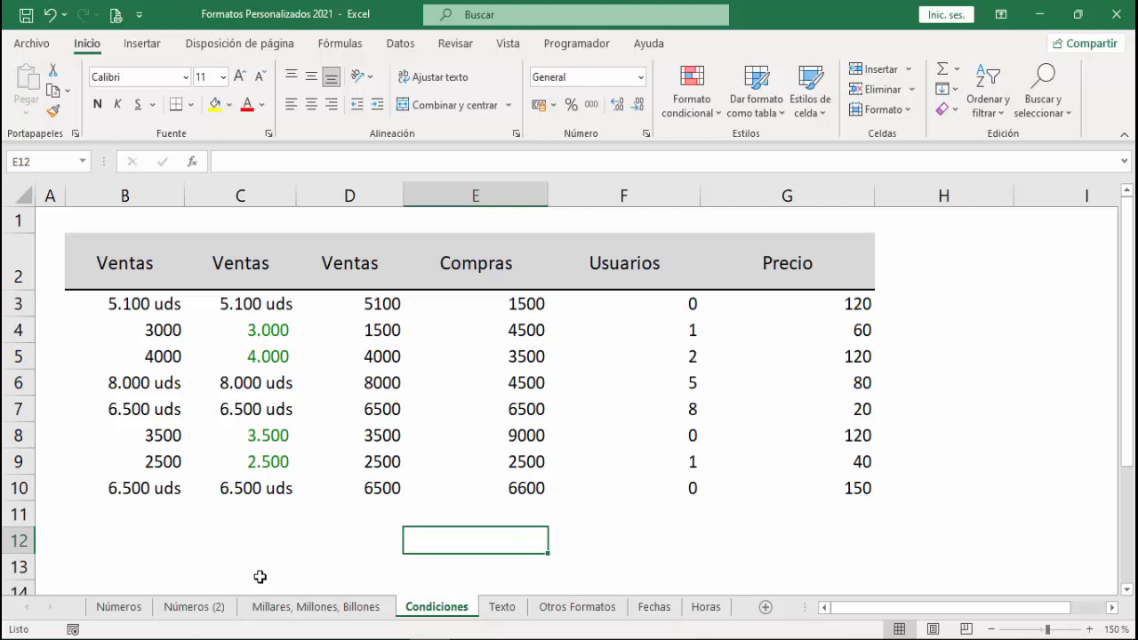
Apply the format [>5000] ?.??? "uds";[Color10]?.??? to the Ventas values in D3:D10, adapting the existing [Color10] custom format.
{"action": "left_click_drag", "start_coordinate": [394, 302], "coordinate": [385, 481]}
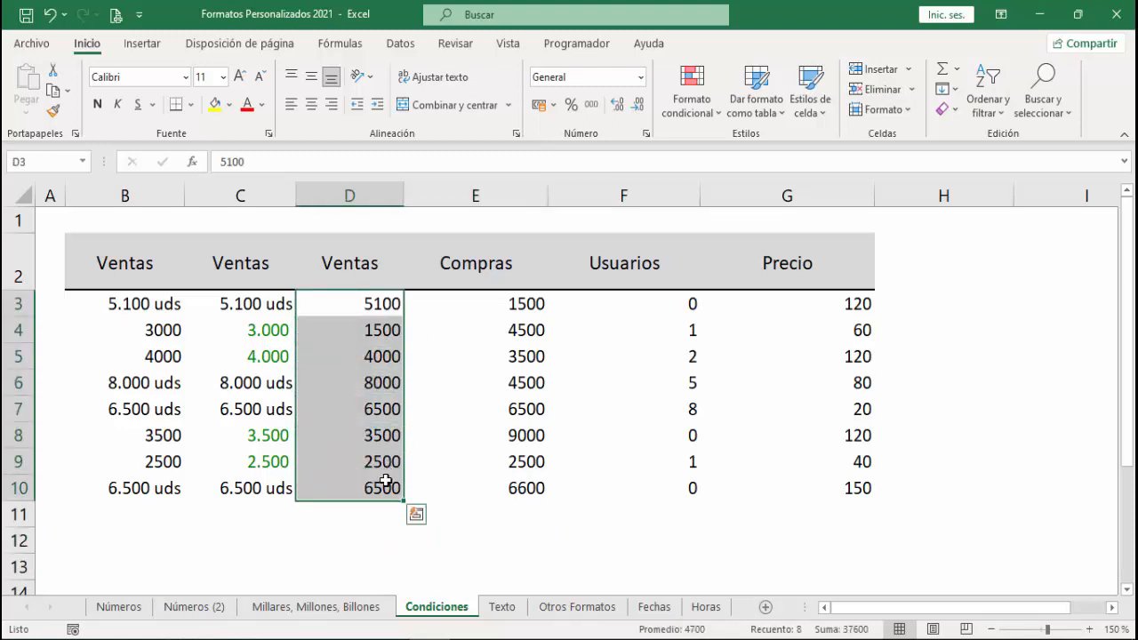
{"action": "left_click", "coordinate": [646, 134]}
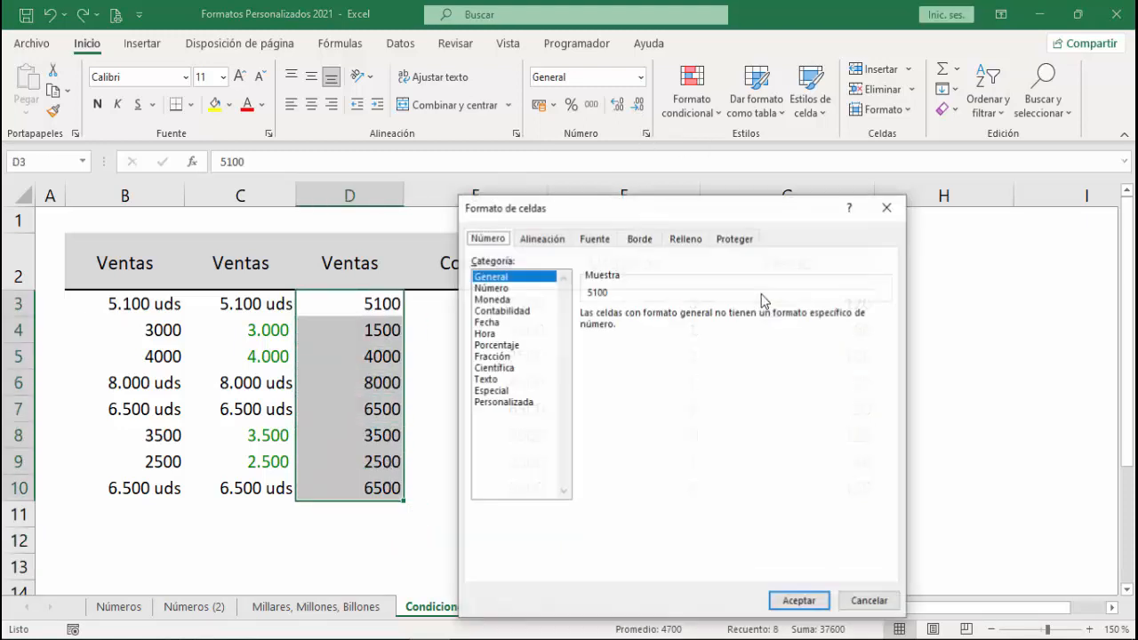
{"action": "left_click", "coordinate": [521, 402]}
{"action": "left_click_drag", "start_coordinate": [887, 368], "coordinate": [886, 468]}
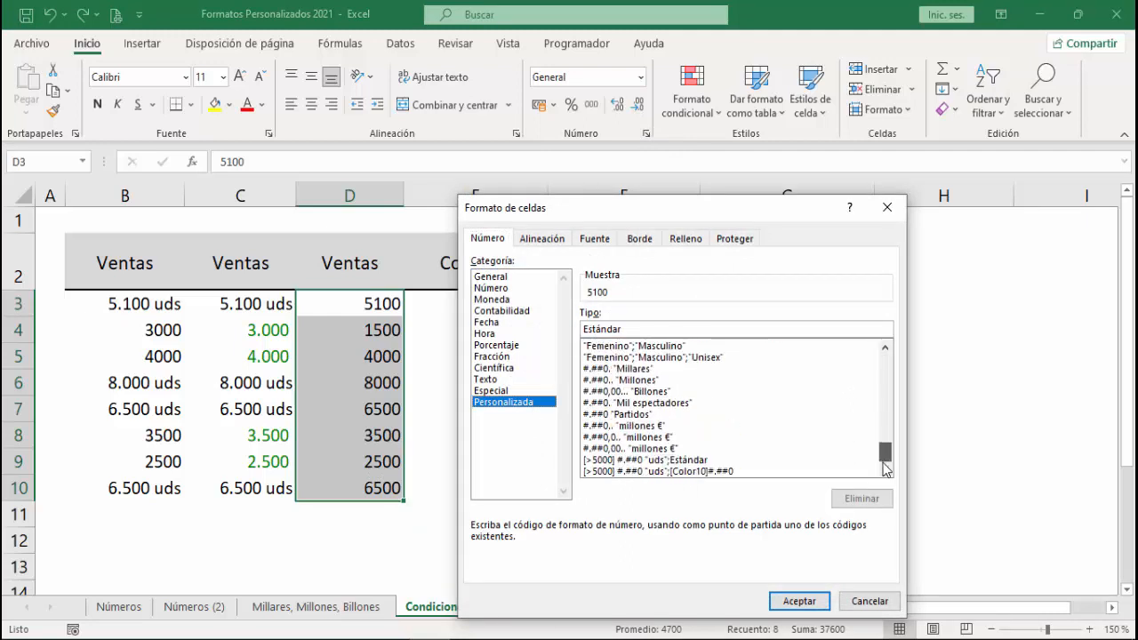
{"action": "left_click", "coordinate": [716, 472]}
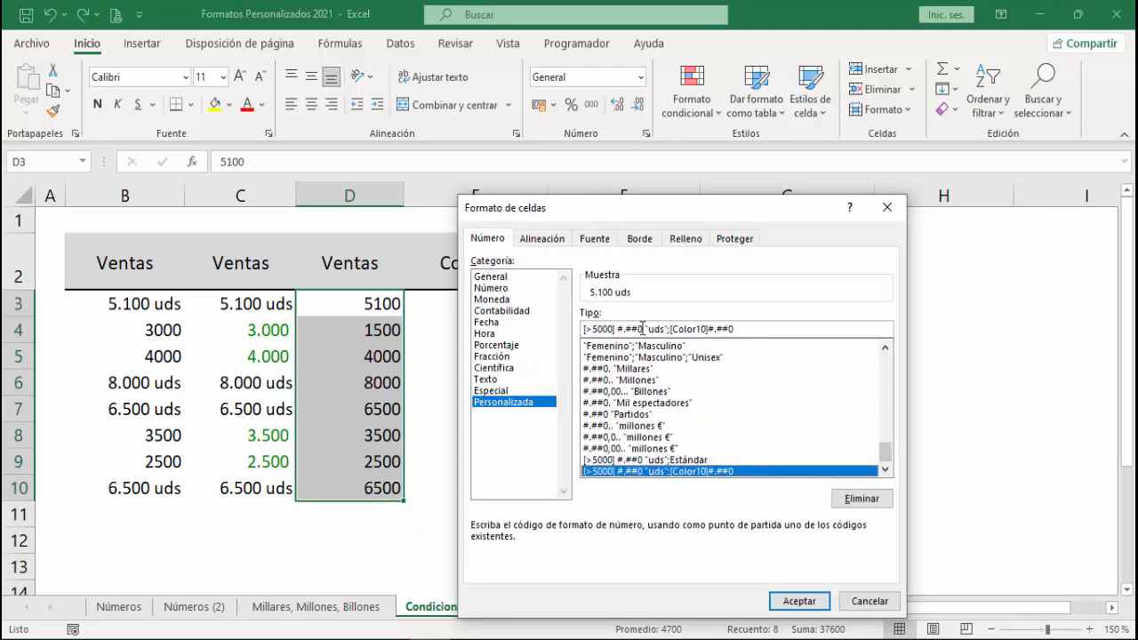
{"action": "left_click_drag", "start_coordinate": [643, 328], "coordinate": [619, 328]}
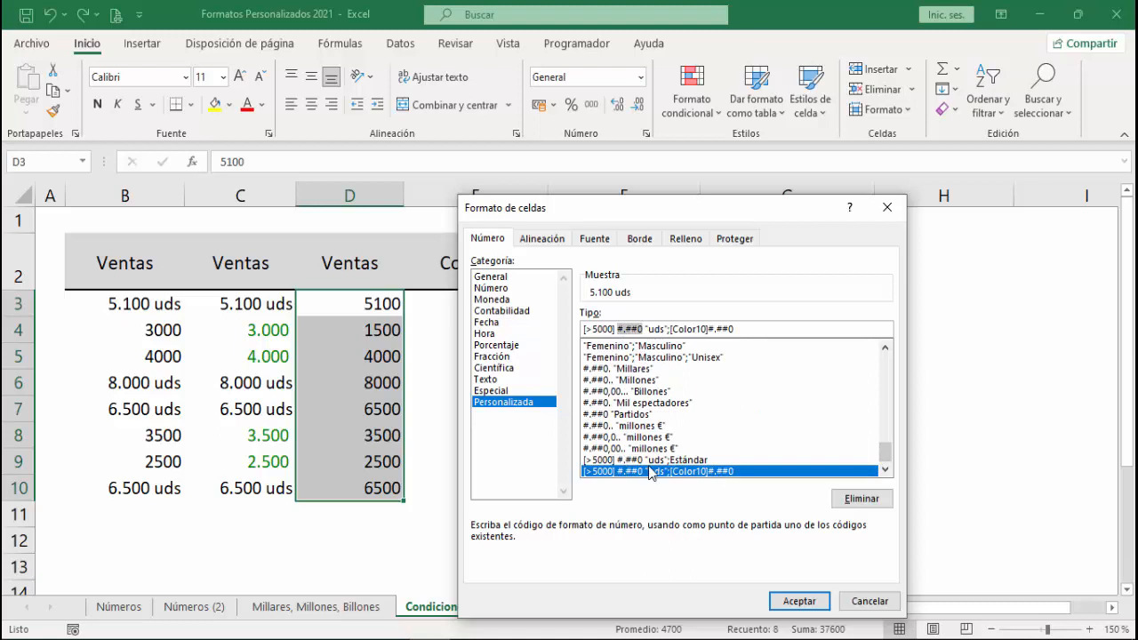
{"action": "type", "text": "?.???"}
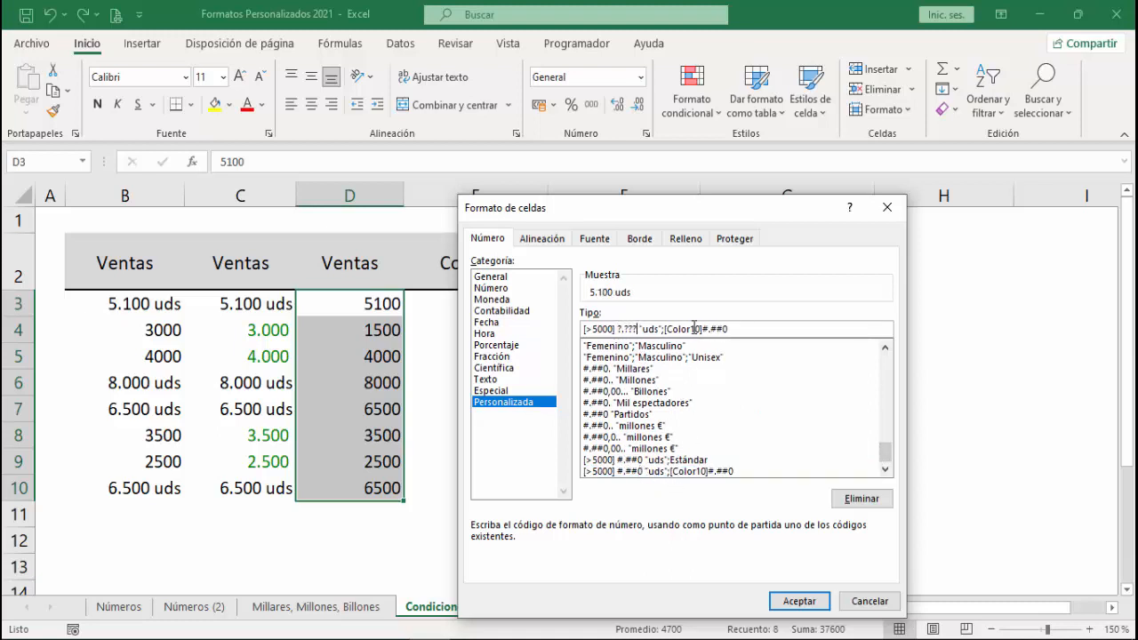
{"action": "left_click_drag", "start_coordinate": [730, 328], "coordinate": [703, 328]}
{"action": "type", "text": "?.???"}
{"action": "left_click", "coordinate": [799, 601]}
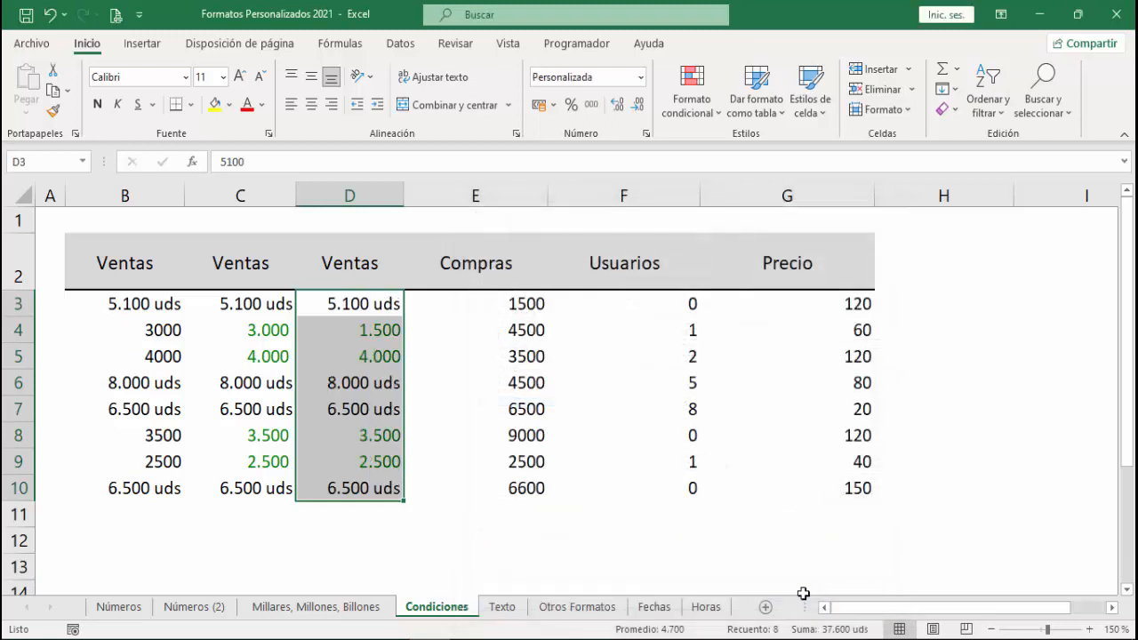
{"action": "left_click", "coordinate": [338, 560]}
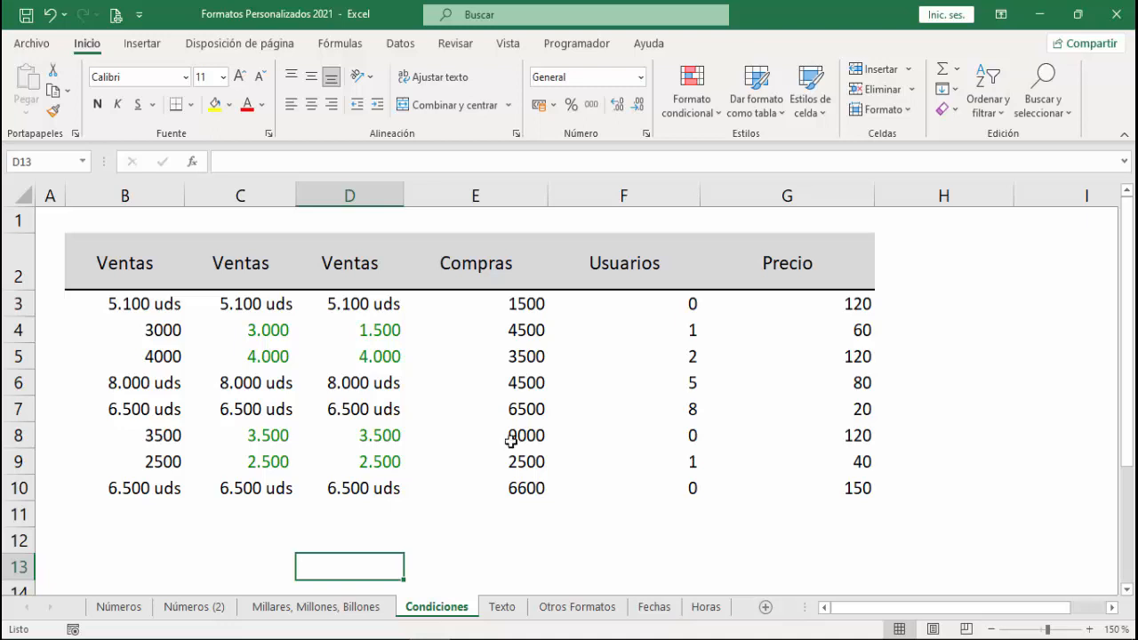
Apply the custom number format [>8000] #.0 "uds" [azul];[<2000] #.0 "uds" [rojo];#.0 "uds" [verde] to the Compras values in E3:E10.
{"action": "left_click_drag", "start_coordinate": [505, 310], "coordinate": [522, 483]}
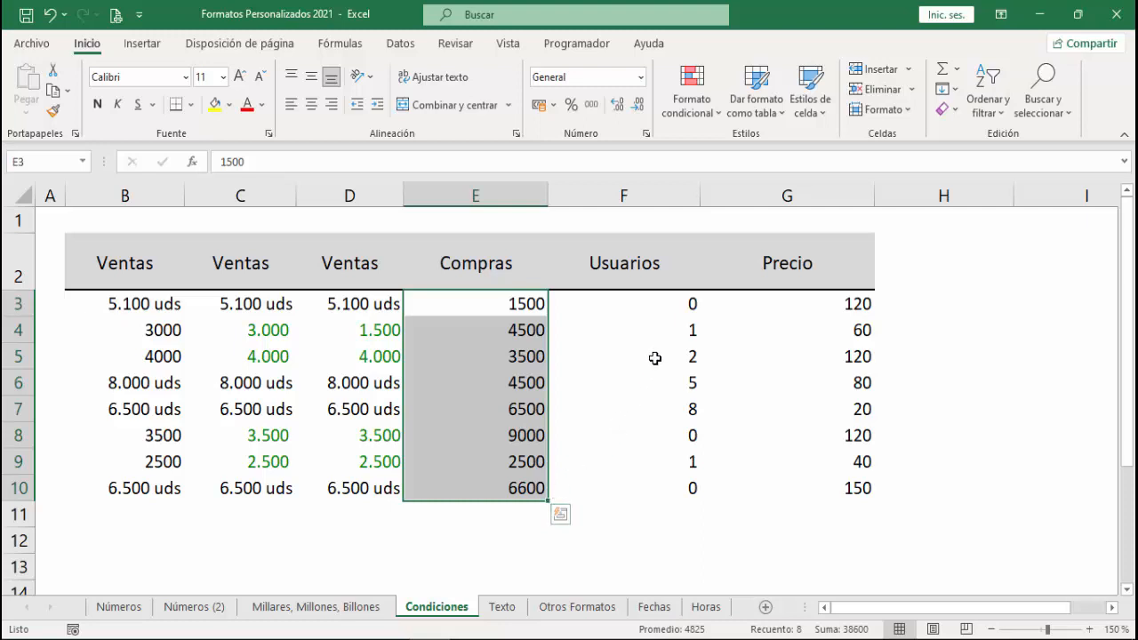
{"action": "left_click", "coordinate": [647, 133]}
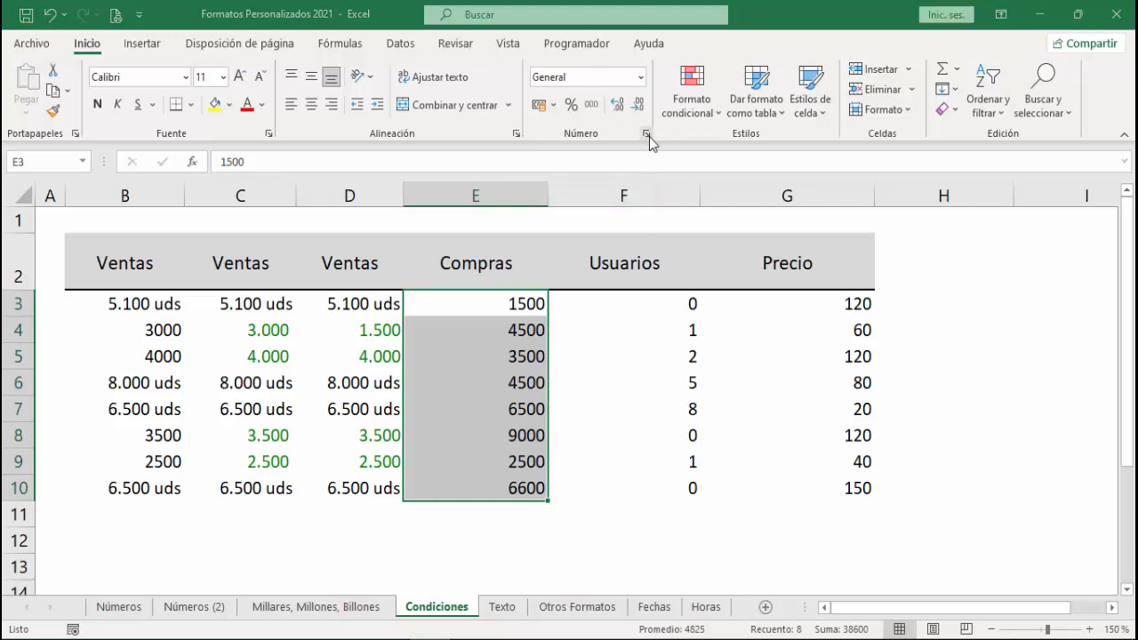
{"action": "left_click", "coordinate": [511, 403]}
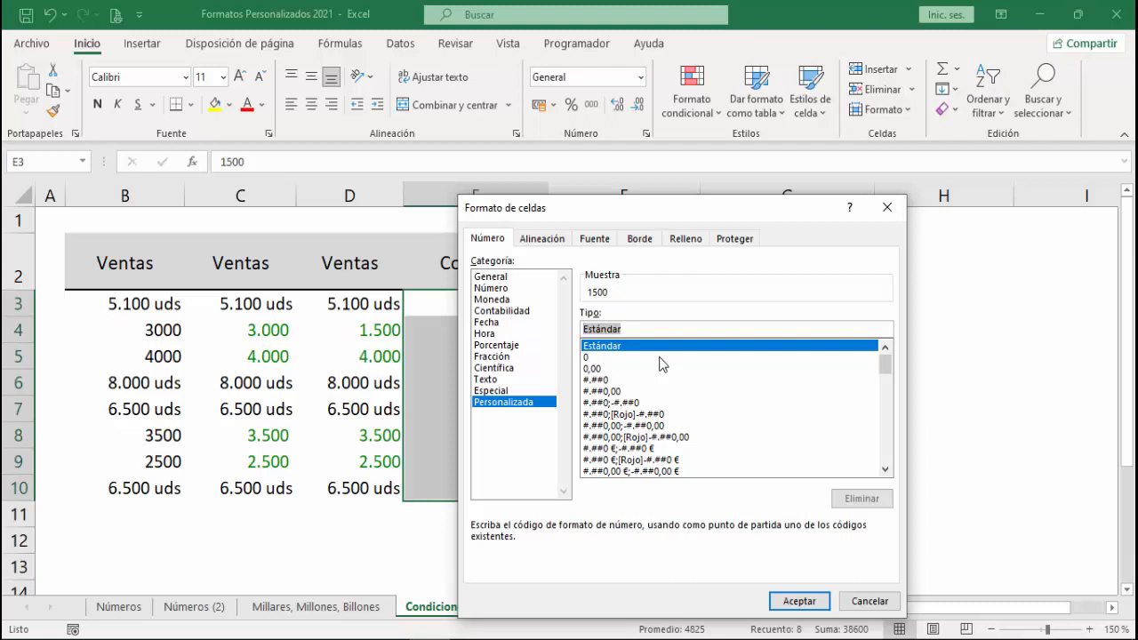
{"action": "type", "text": "[>"}
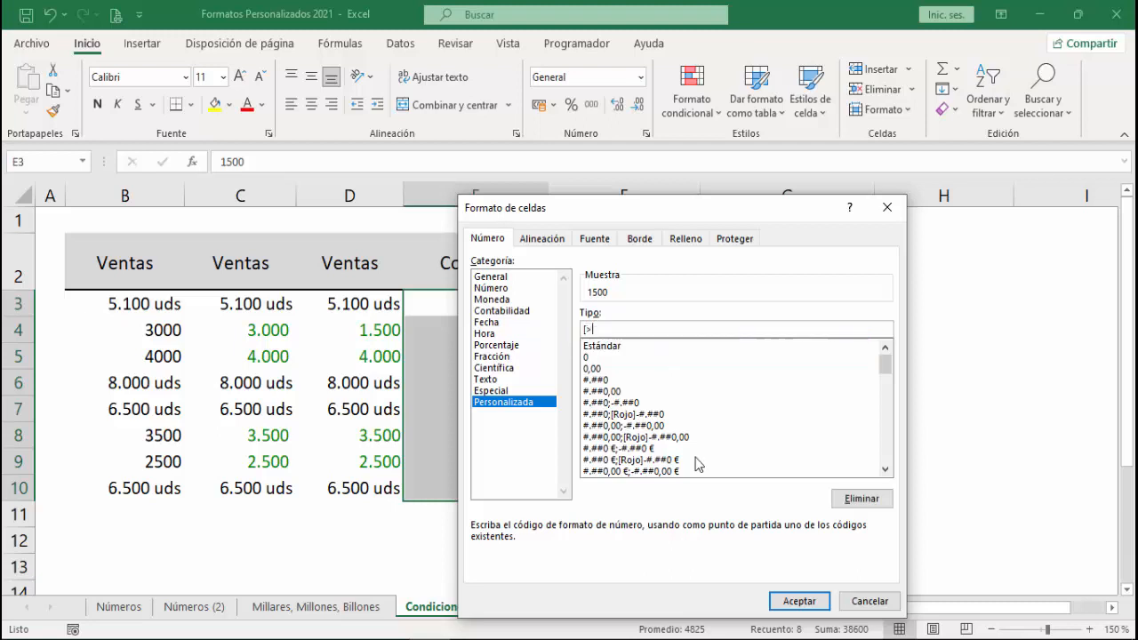
{"action": "type", "text": "8000] #.0 \"uds\" [azul"}
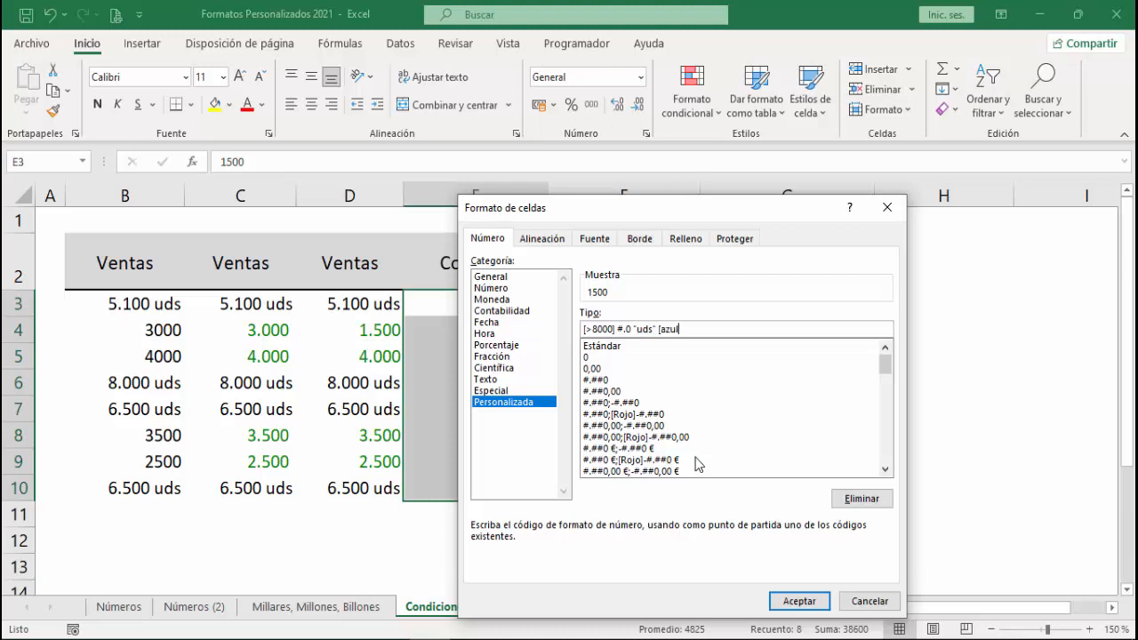
{"action": "type", "text": "];[<2000] #.0 \"uds\""}
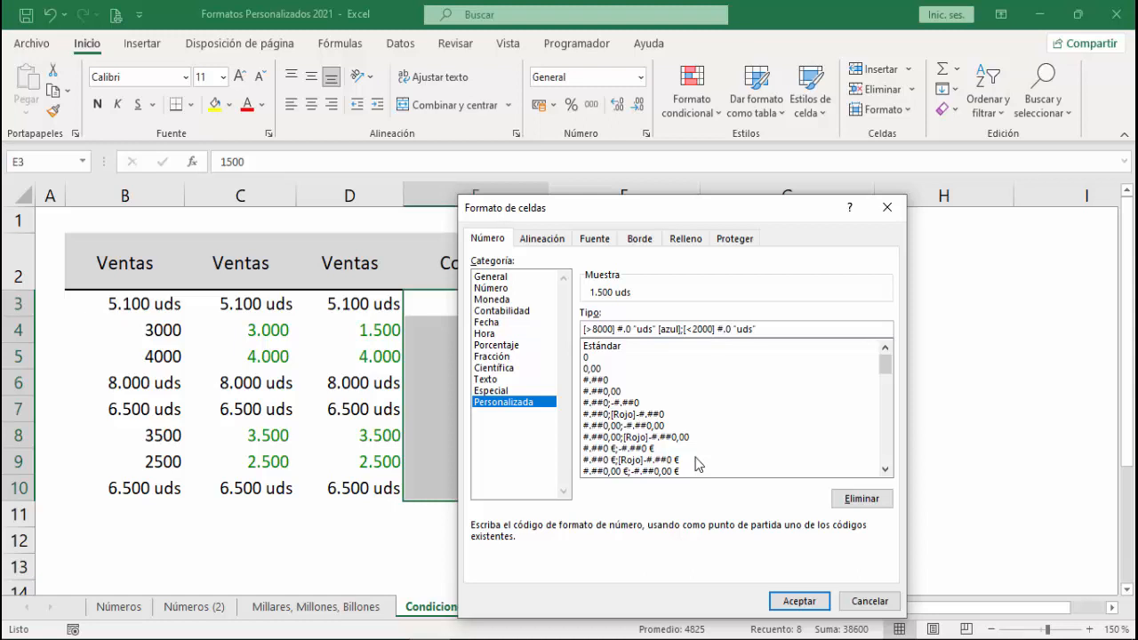
{"action": "type", "text": " [rojo]"}
{"action": "type", "text": ";#.0 \"uds\" [verde]"}
{"action": "left_click", "coordinate": [799, 603]}
{"action": "left_click", "coordinate": [483, 562]}
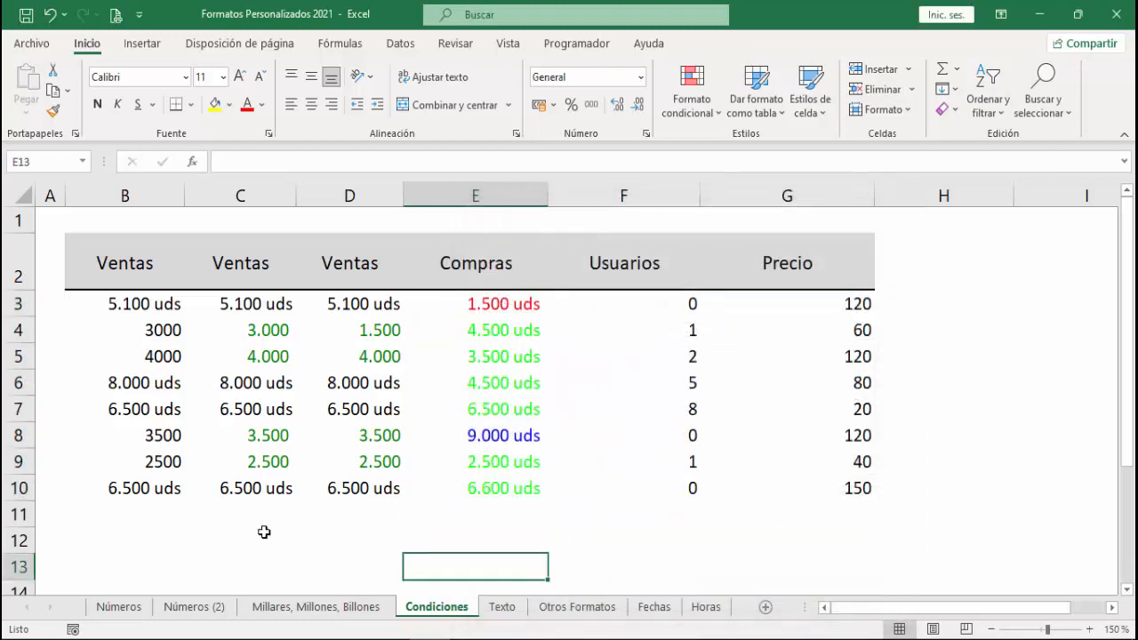
Change the Compras value in E5 to 9800 to test the format's blue condition.
{"action": "left_click", "coordinate": [495, 375]}
{"action": "left_click", "coordinate": [498, 356]}
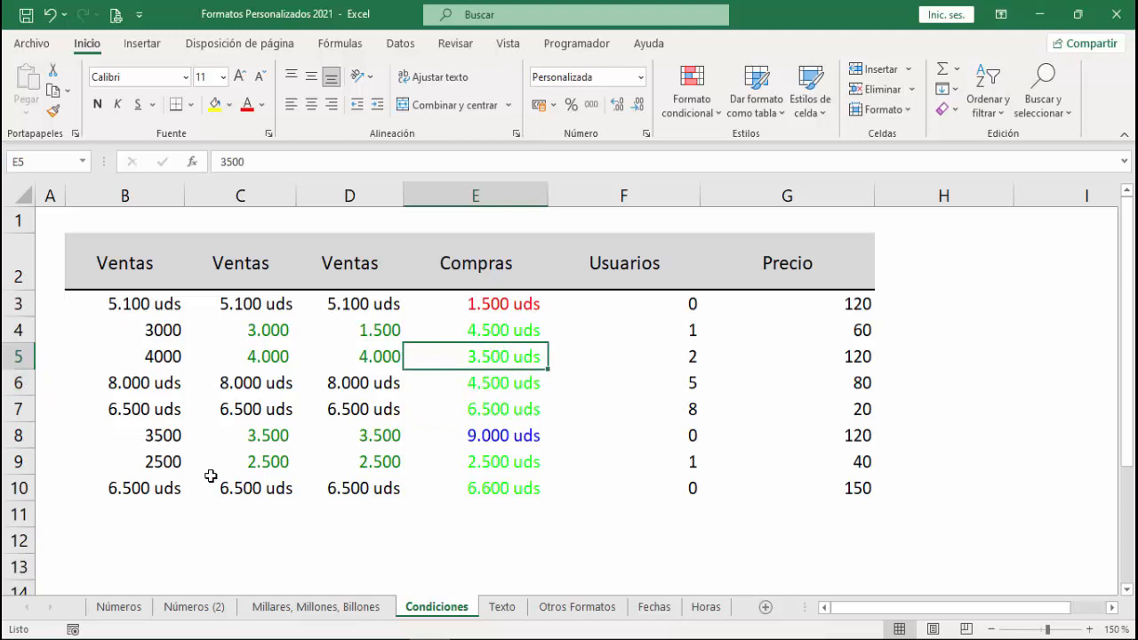
{"action": "type", "text": "9800"}
{"action": "key", "text": "Return"}
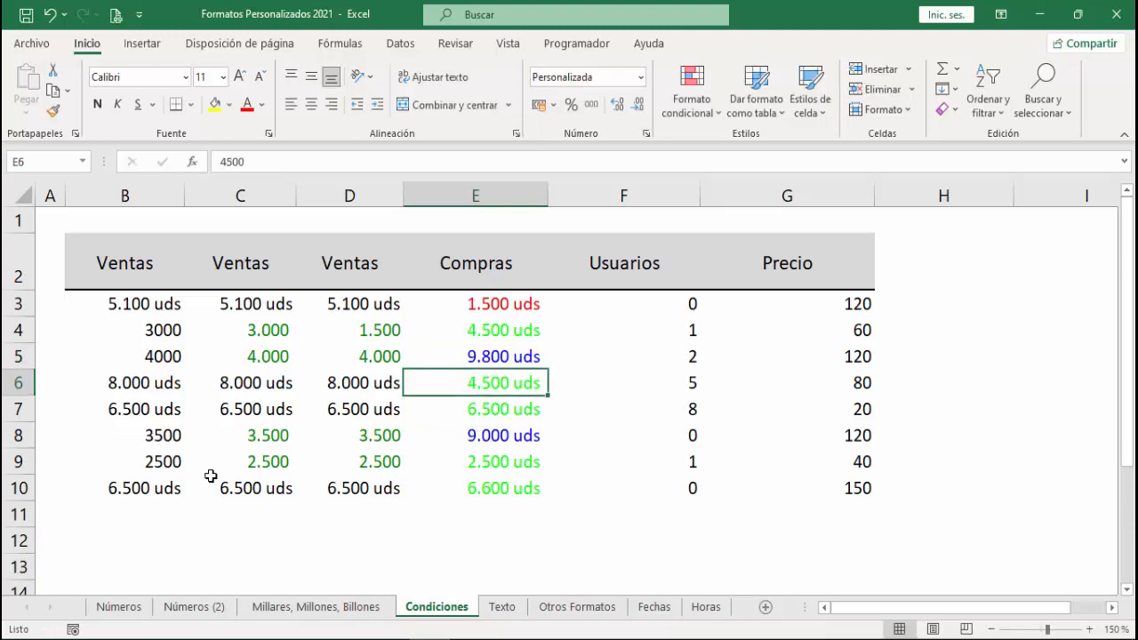
Change the last Compras value, in E10, to 1000 to test the format's red condition.
{"action": "key", "text": "Down"}
{"action": "key", "text": "Down"}
{"action": "key", "text": "Down"}
{"action": "key", "text": "Down"}
{"action": "key", "text": "F2"}
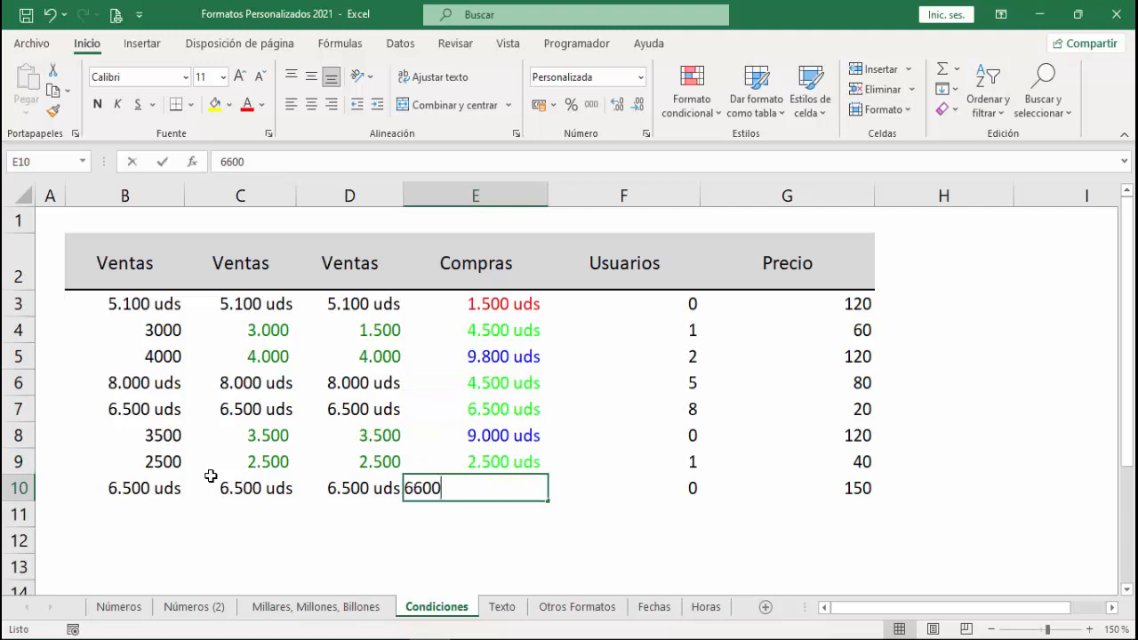
{"action": "key", "text": "BackSpace"}
{"action": "key", "text": "BackSpace"}
{"action": "key", "text": "BackSpace"}
{"action": "key", "text": "BackSpace"}
{"action": "type", "text": "1000"}
{"action": "key", "text": "Return"}
{"action": "key", "text": "Right"}
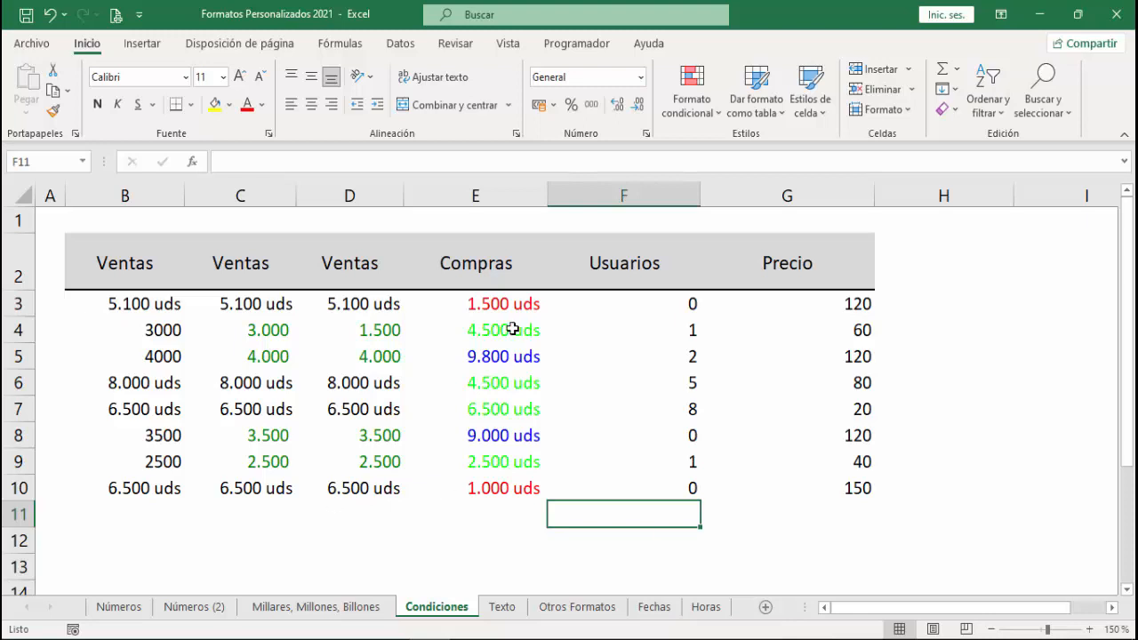
Apply the custom number format [=1] #.0 "Usuario";#.0 "Usuarios" to the Usuarios values in F3:F10.
{"action": "left_click_drag", "start_coordinate": [676, 306], "coordinate": [674, 487]}
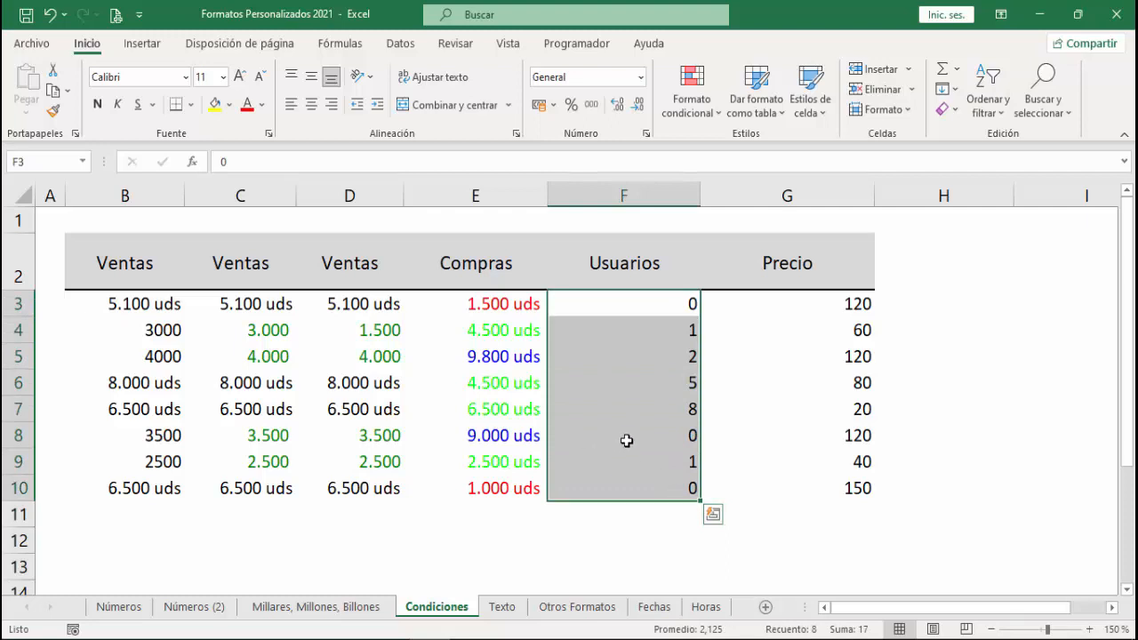
{"action": "left_click", "coordinate": [647, 135]}
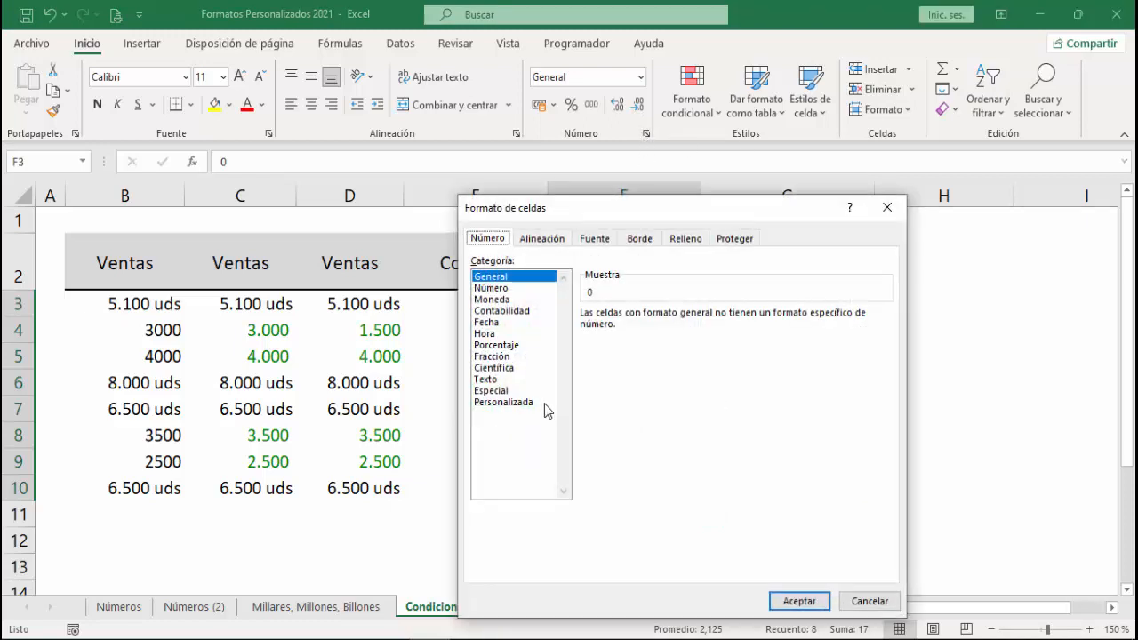
{"action": "left_click", "coordinate": [543, 402]}
{"action": "left_click_drag", "start_coordinate": [632, 334], "coordinate": [539, 338]}
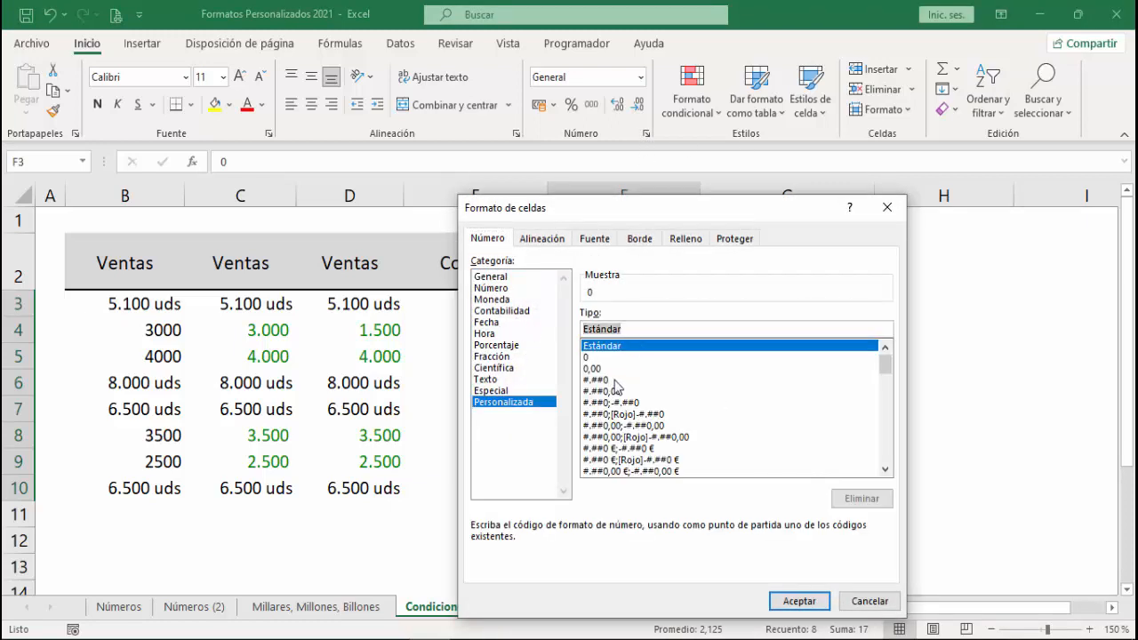
{"action": "key", "text": "BackSpace"}
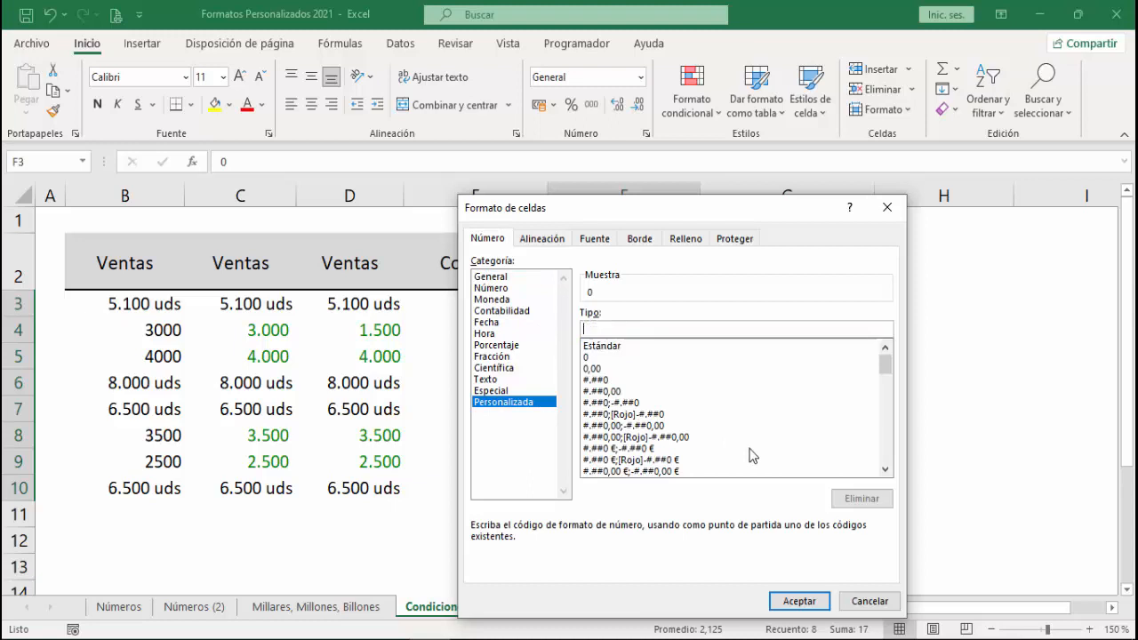
{"action": "type", "text": "[=1]"}
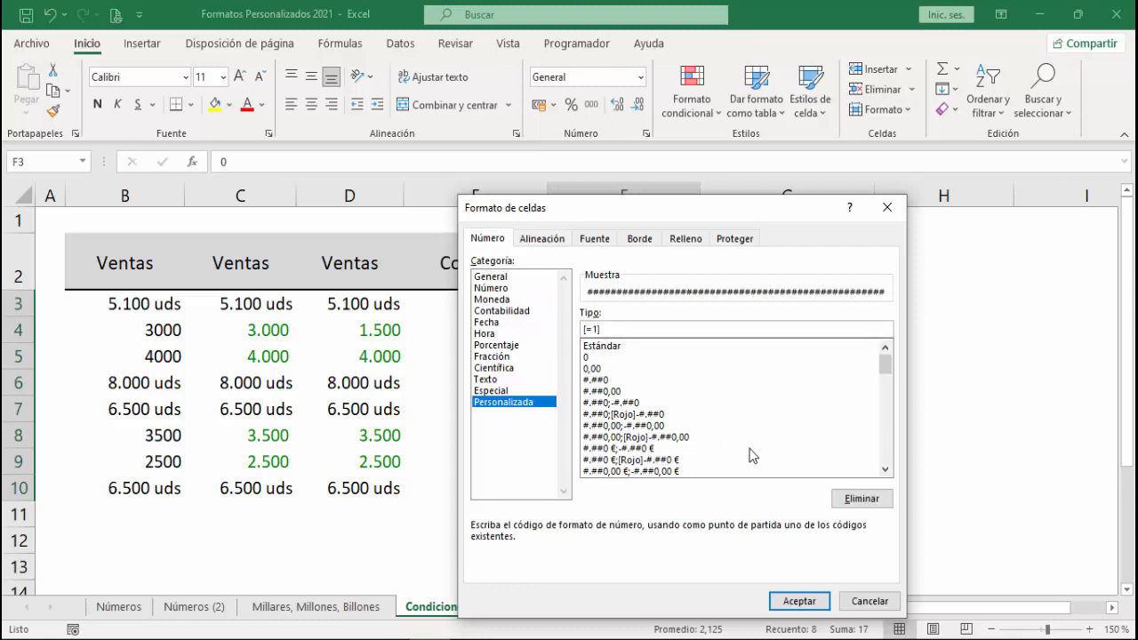
{"action": "type", "text": " #.0"}
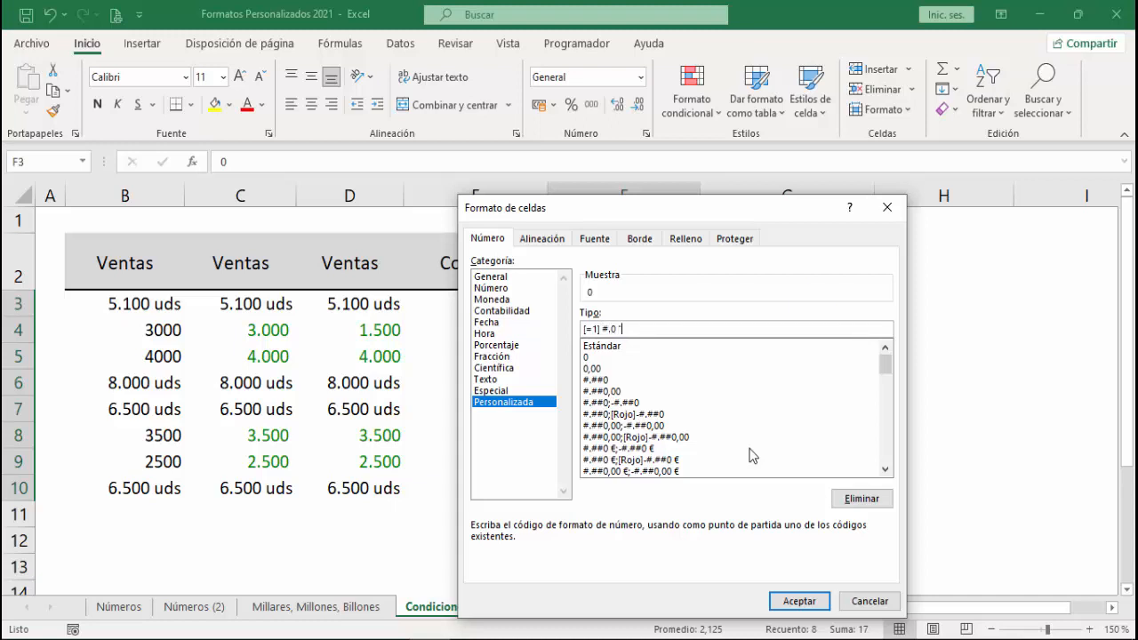
{"action": "type", "text": " \"Usuario\";#.0 \"Usuarios\""}
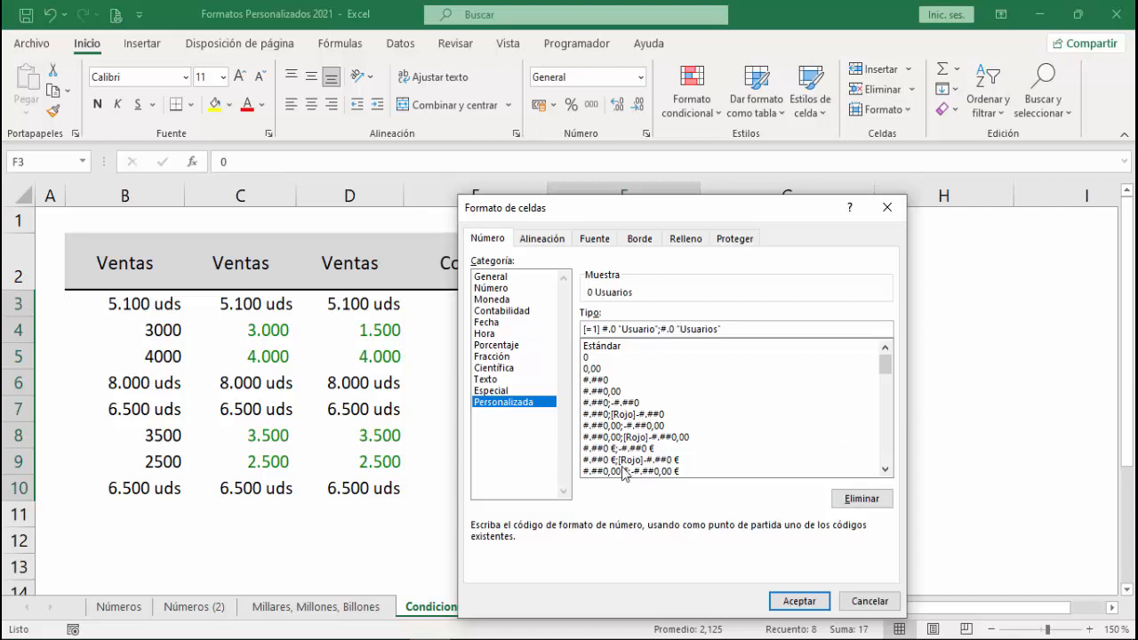
{"action": "left_click", "coordinate": [796, 601]}
{"action": "left_click", "coordinate": [836, 534]}
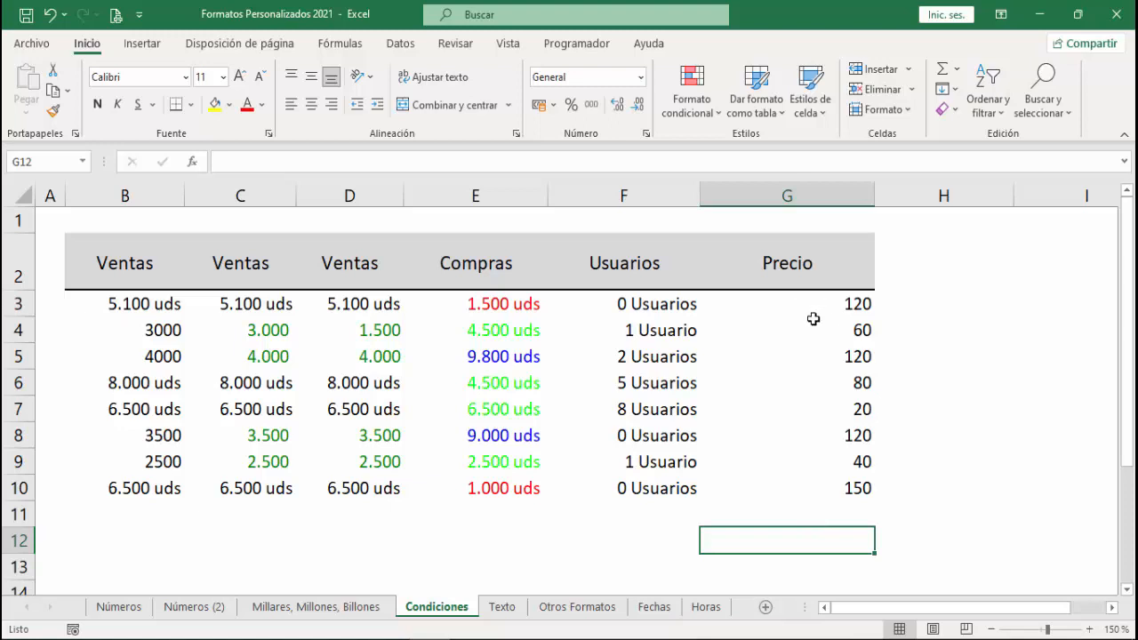
Try to apply the custom format [>140] #.0 "€ en Ventas";[>100]#.0 €;[<100]#.0 "euros" to the Precio values in G3:G10.
{"action": "left_click_drag", "start_coordinate": [811, 311], "coordinate": [829, 489]}
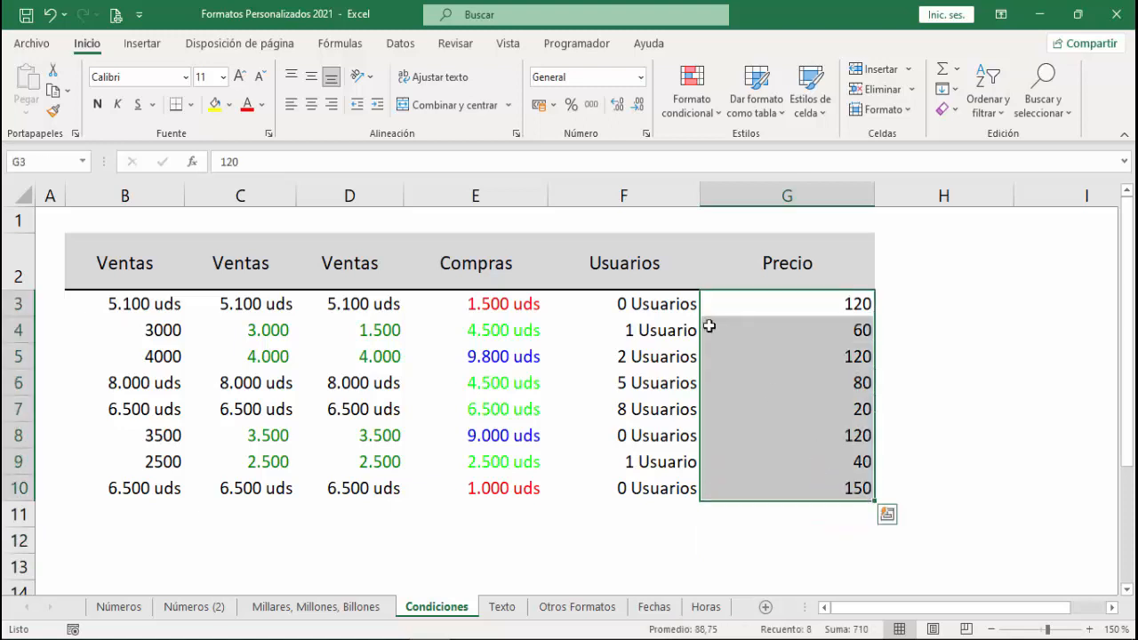
{"action": "left_click", "coordinate": [646, 133]}
{"action": "left_click", "coordinate": [501, 403]}
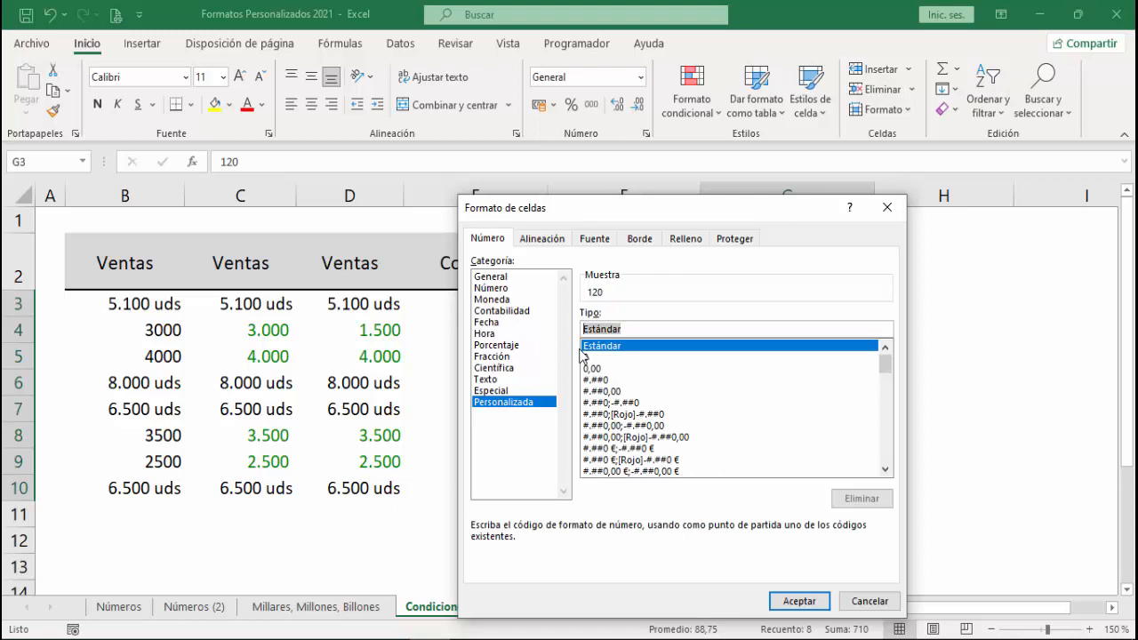
{"action": "key", "text": "Delete"}
{"action": "type", "text": "["}
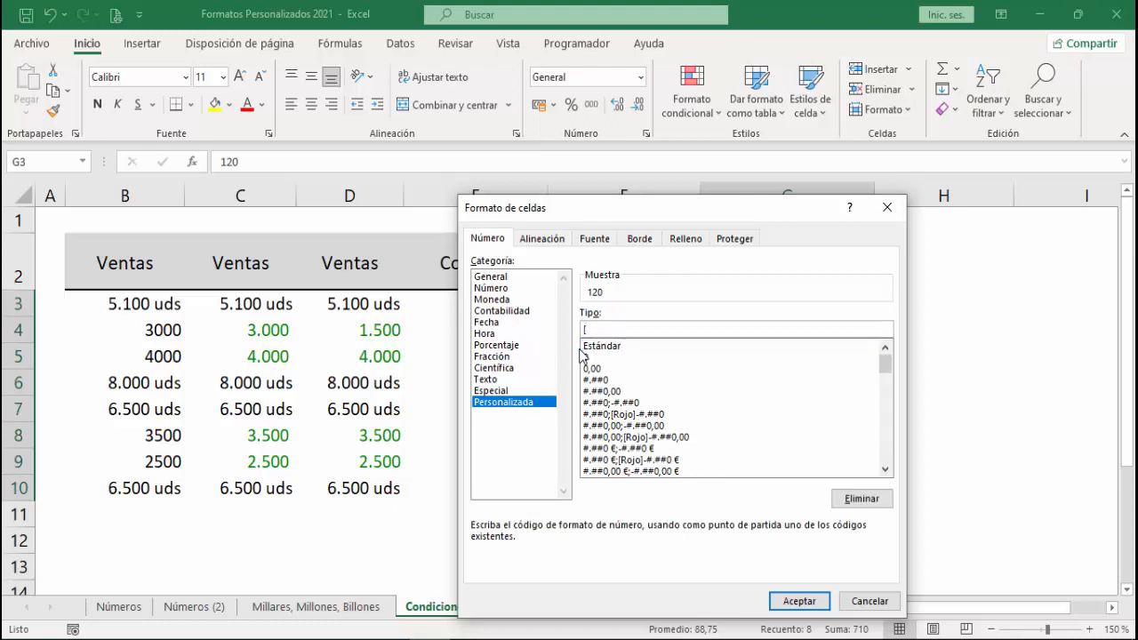
{"action": "type", "text": ">140] #.0 \"€ en Ventas\";"}
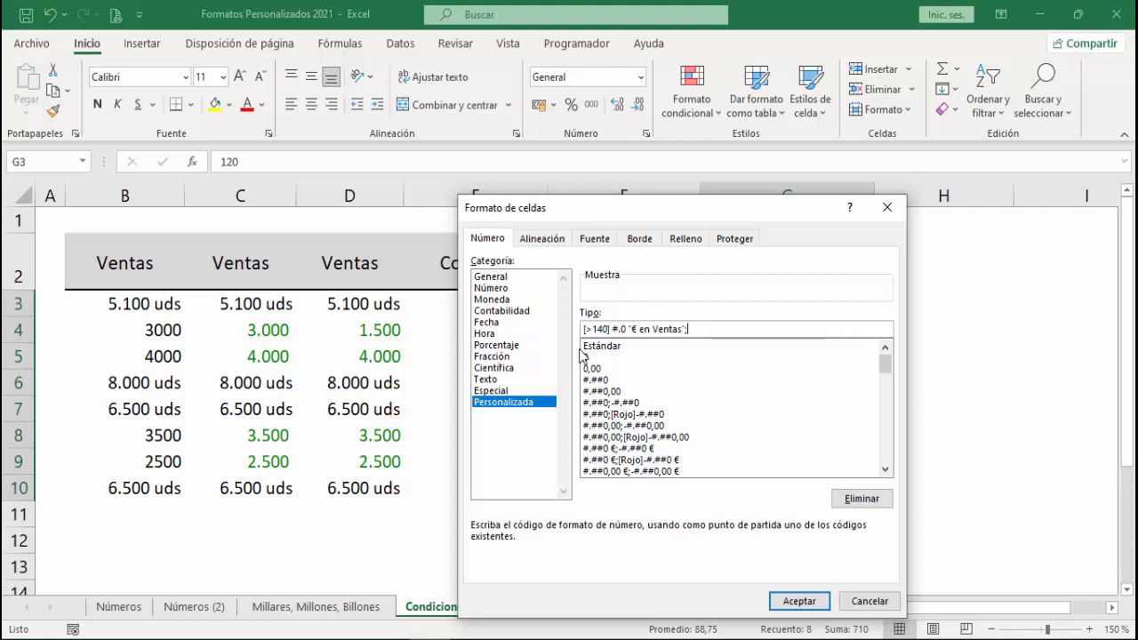
{"action": "type", "text": "[>100]#.0 €"}
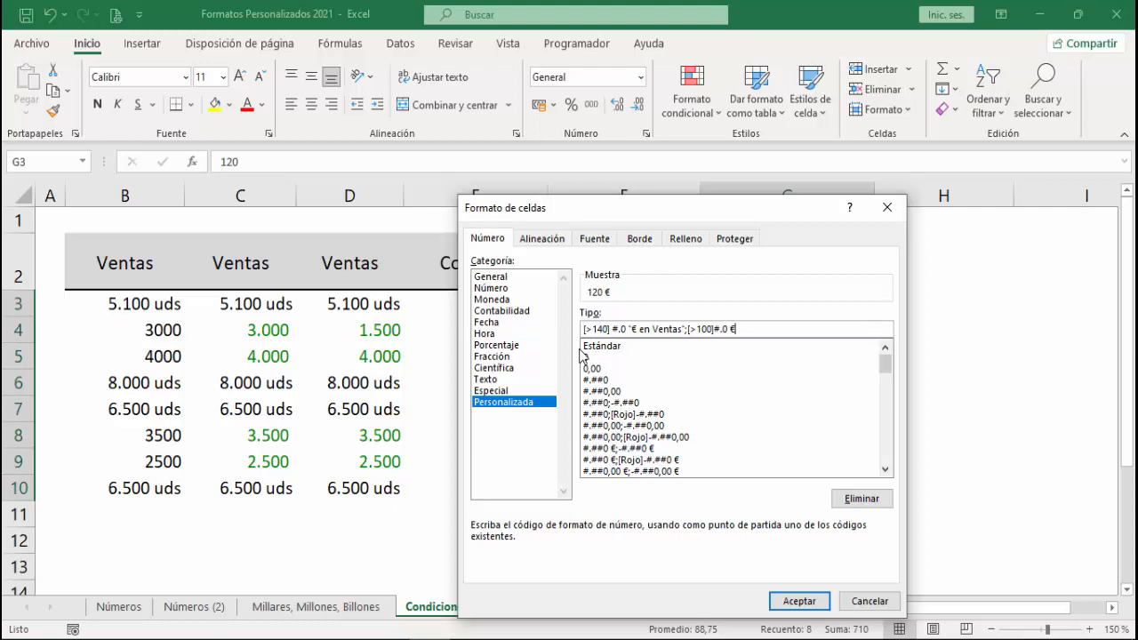
{"action": "type", "text": ";[<100]#.0 \"euros\""}
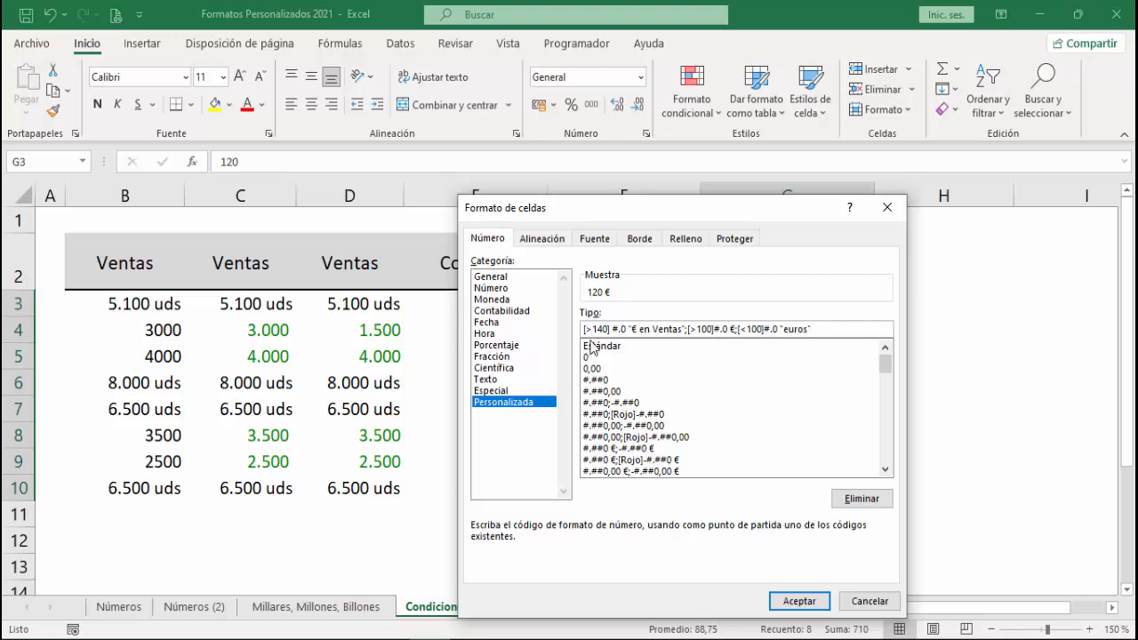
{"action": "left_click", "coordinate": [792, 602]}
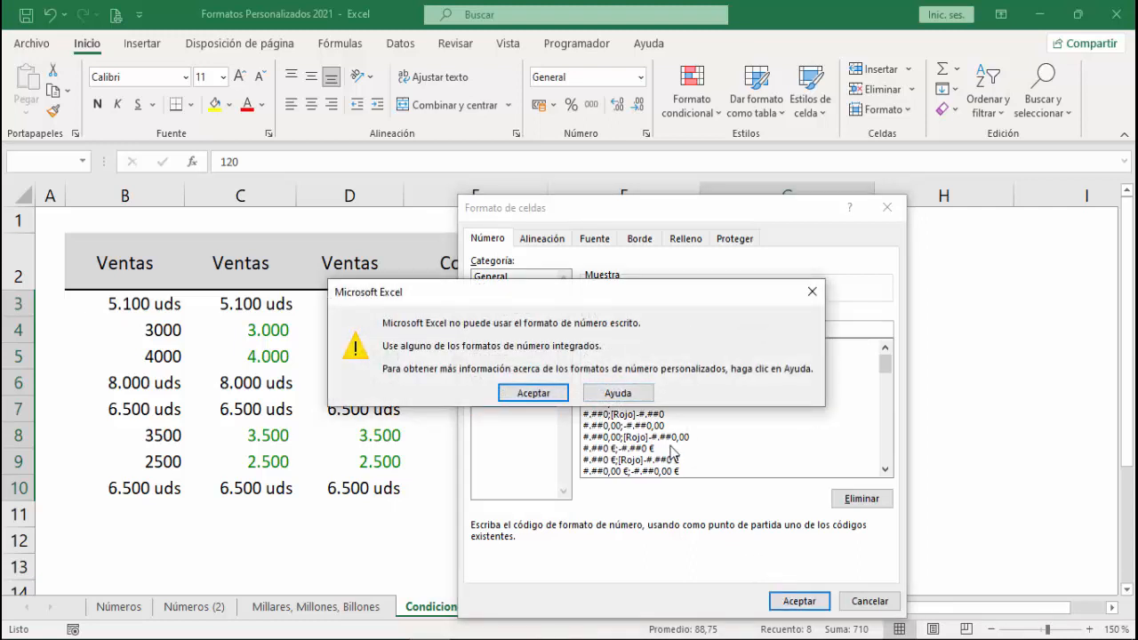
{"action": "left_click", "coordinate": [564, 395]}
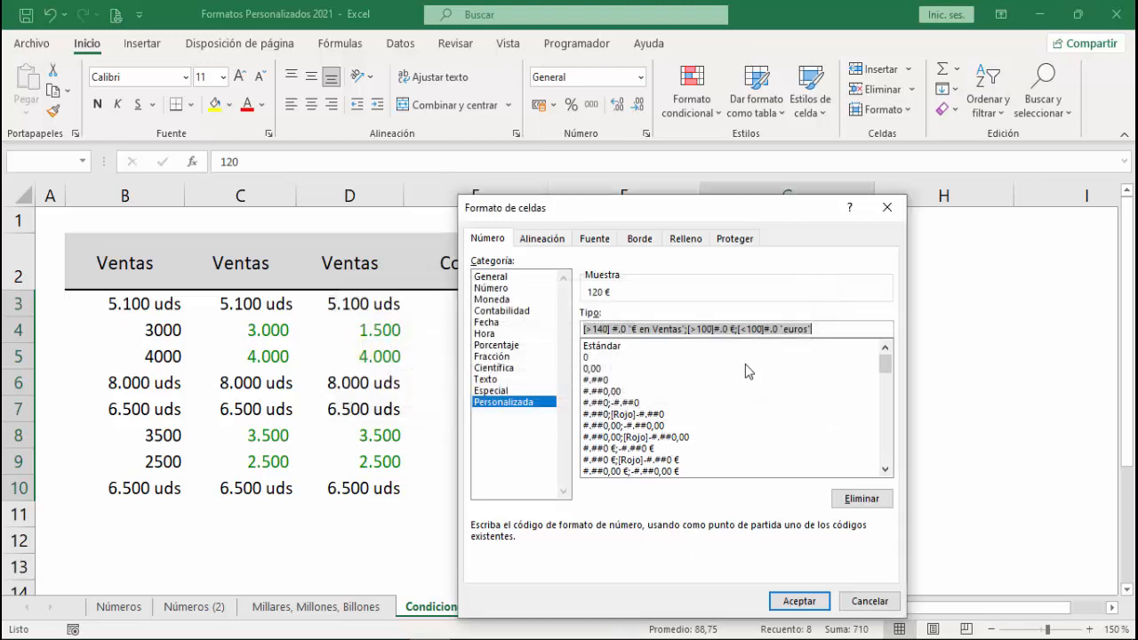
Remove the [<100] condition from the format's third section and apply the corrected format to the Precio values in G3:G10.
{"action": "left_click", "coordinate": [740, 329]}
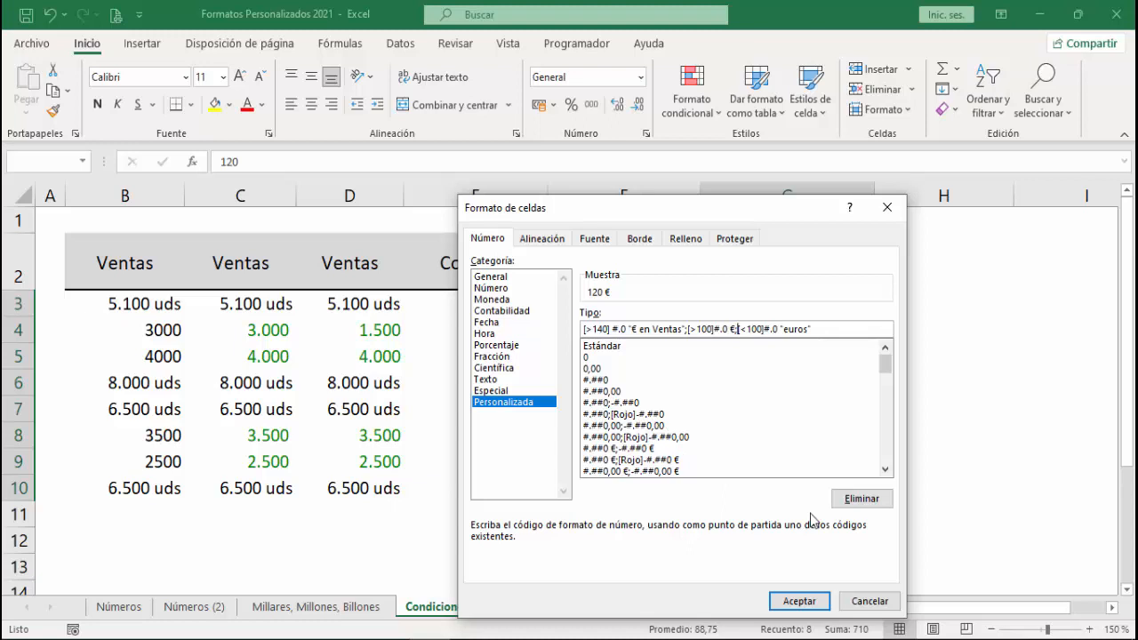
{"action": "key", "text": "Delete"}
{"action": "key", "text": "Delete"}
{"action": "key", "text": "Delete"}
{"action": "key", "text": "Delete"}
{"action": "key", "text": "Delete"}
{"action": "key", "text": "Delete"}
{"action": "left_click", "coordinate": [799, 602]}
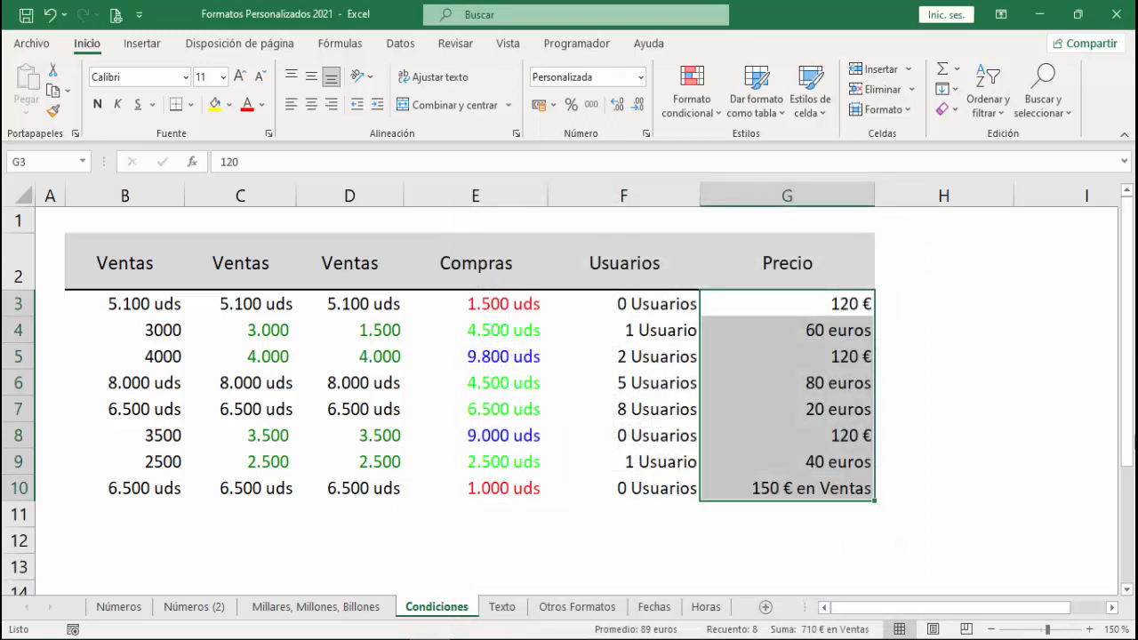
{"action": "left_click", "coordinate": [974, 382]}
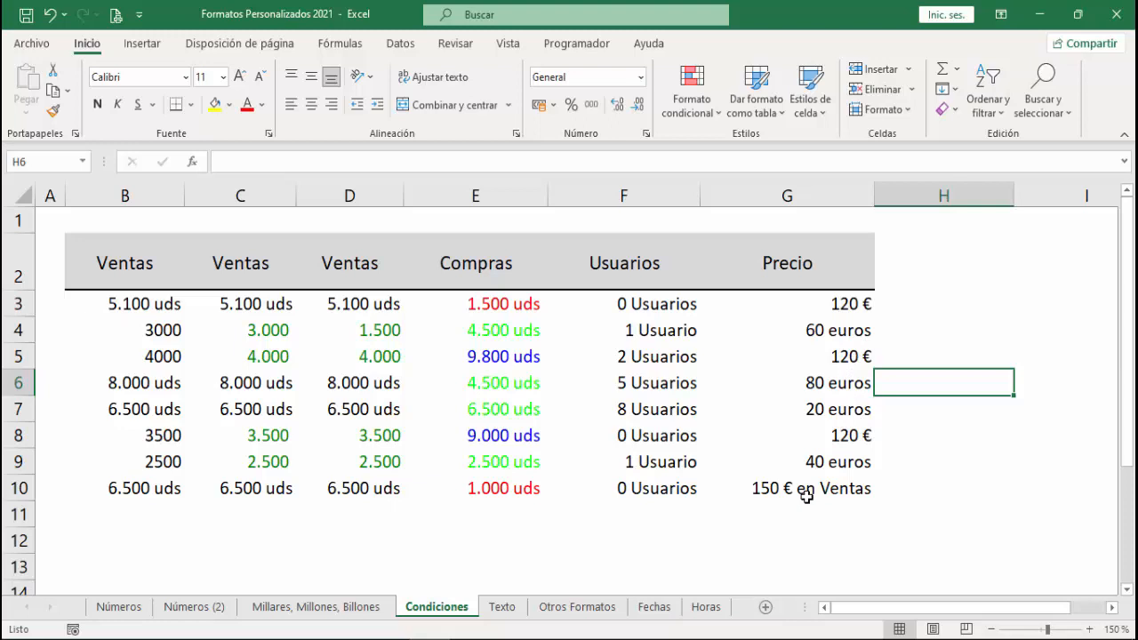
Change the first Precio value, in G3, to 145 to test the "€ en Ventas" condition.
{"action": "left_click", "coordinate": [813, 310]}
{"action": "key", "text": "F2"}
{"action": "key", "text": "BackSpace"}
{"action": "key", "text": "BackSpace"}
{"action": "type", "text": "45"}
{"action": "key", "text": "Return"}
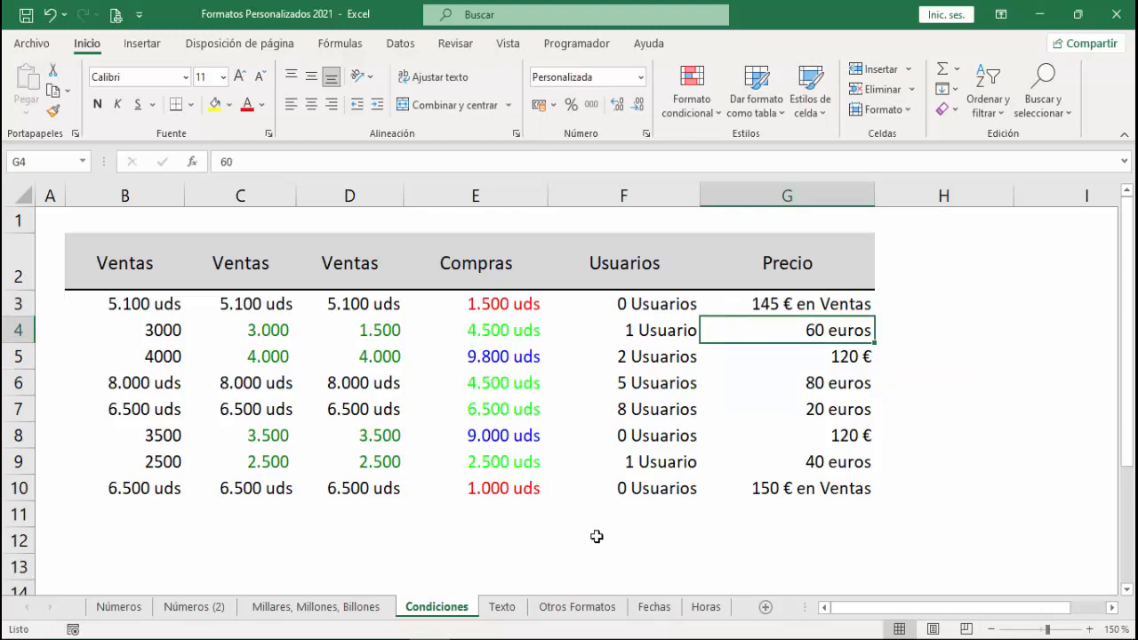
Change the Precio value in G7 to 125 to test the format's € condition.
{"action": "left_click", "coordinate": [786, 409]}
{"action": "type", "text": "125"}
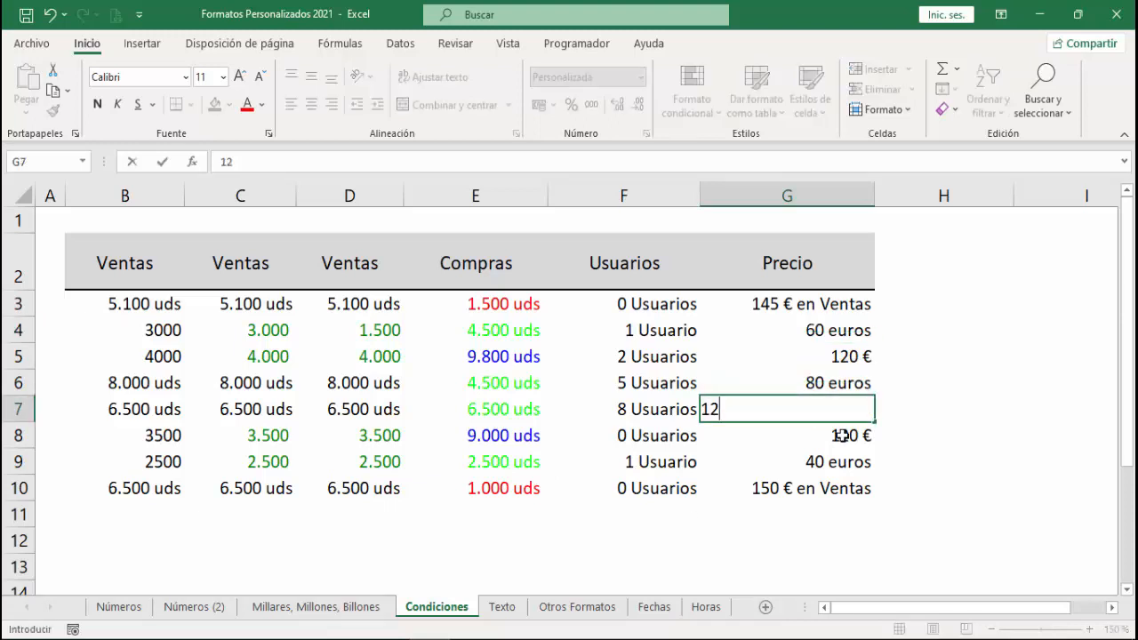
{"action": "key", "text": "Return"}
{"action": "left_click", "coordinate": [987, 395]}
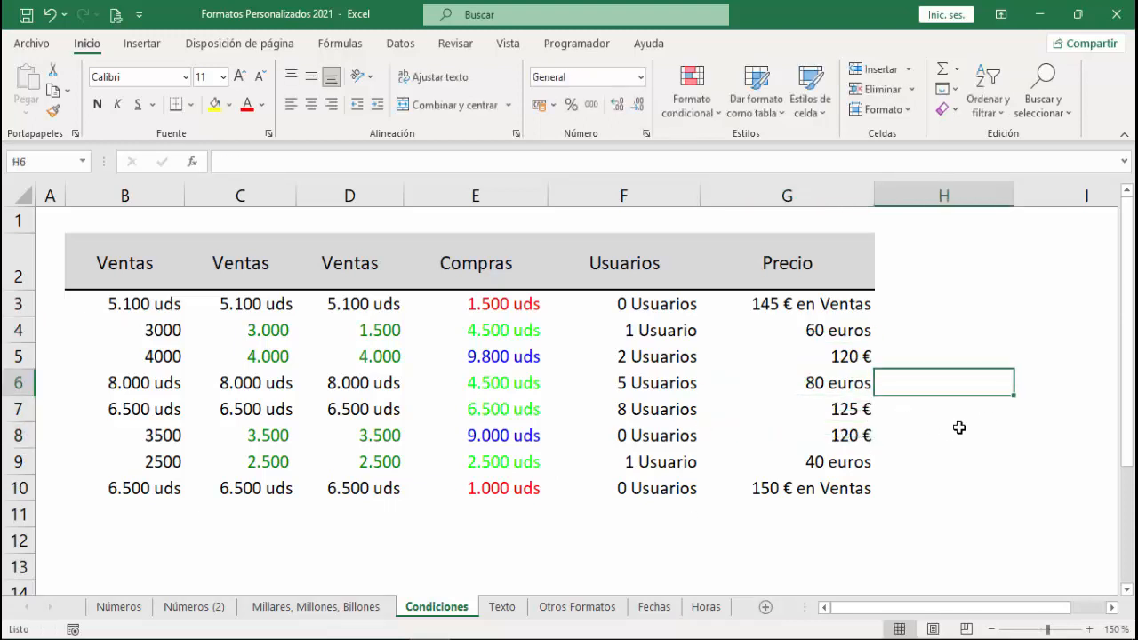